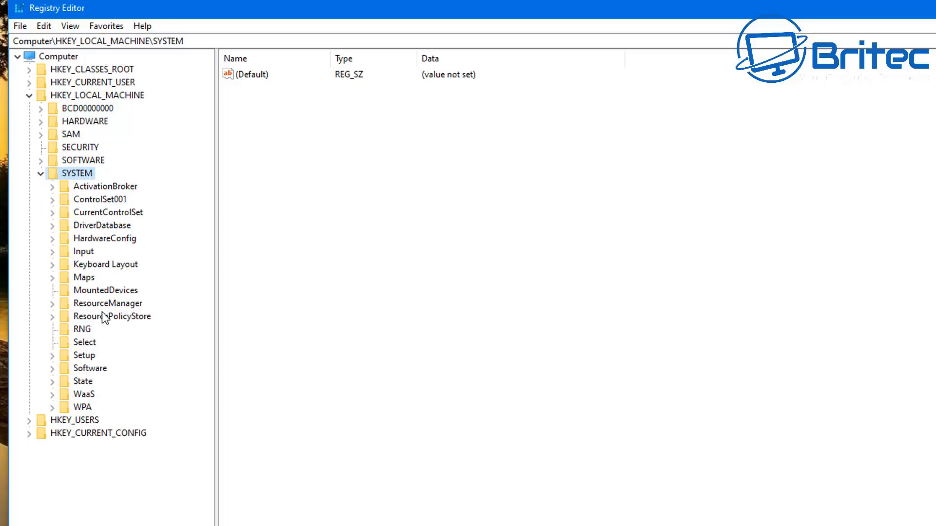
- Open the Control key under HKEY_LOCAL_MACHINE\SYSTEM\CurrentControlSet and expand it
left_click(92, 213)
left_click(52, 214)
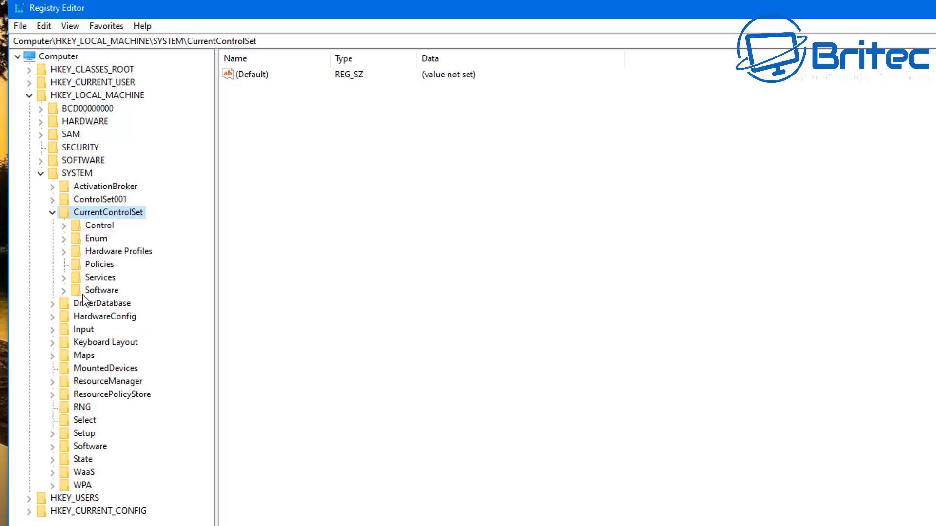
left_click(96, 226)
left_click(64, 226)
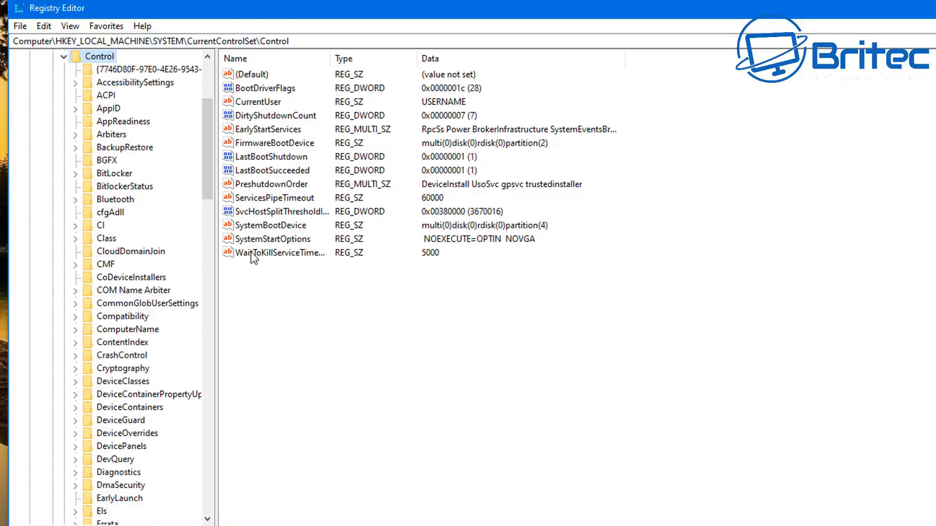
- Set the WaitToKillServiceTimeout value in the Control key to 2000
left_click(263, 253)
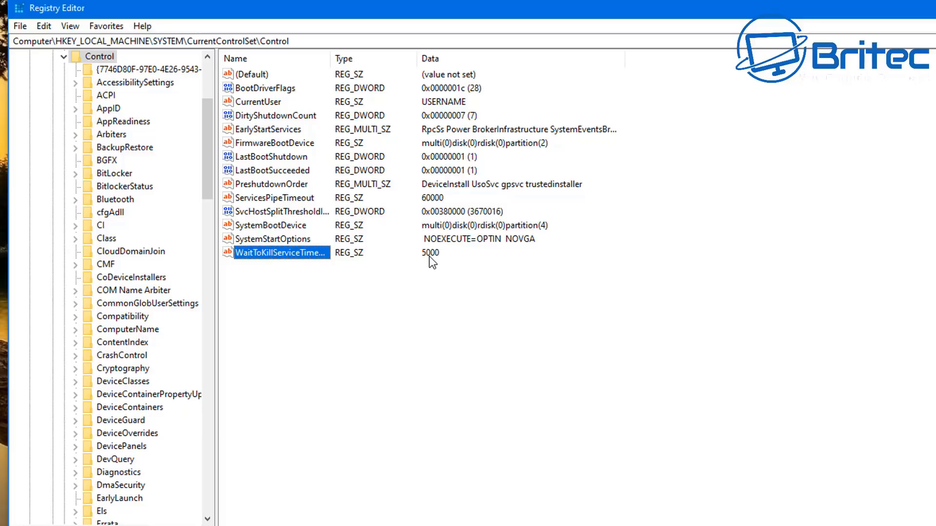
double_click(299, 253)
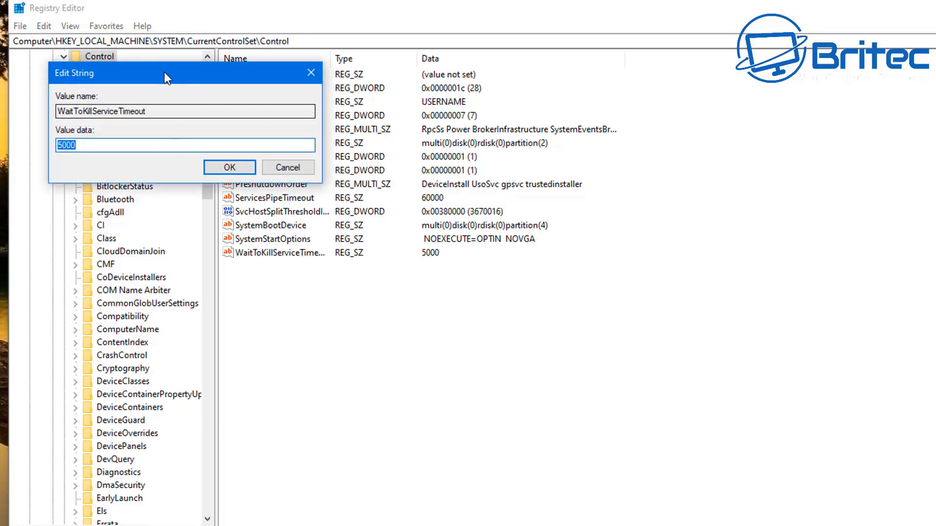
left_click_drag(165, 72, 387, 273)
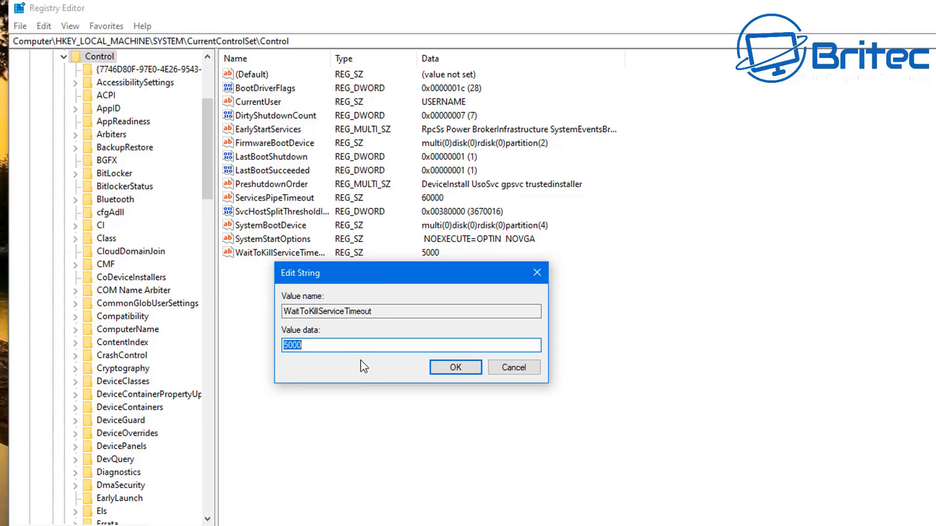
type("2000")
left_click(449, 364)
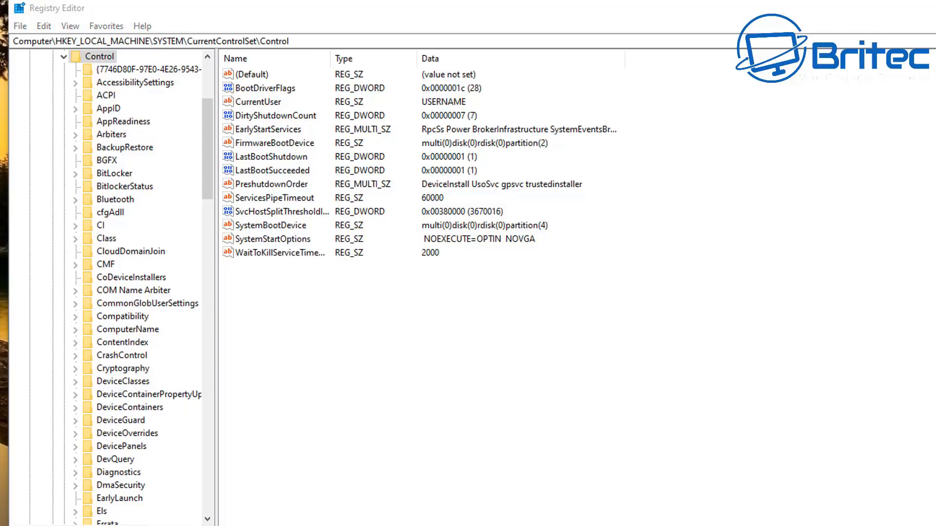
- Collapse the Control, CurrentControlSet, SYSTEM and HKEY_LOCAL_MACHINE branches of the registry tree
scroll(188, 190, "up", 3)
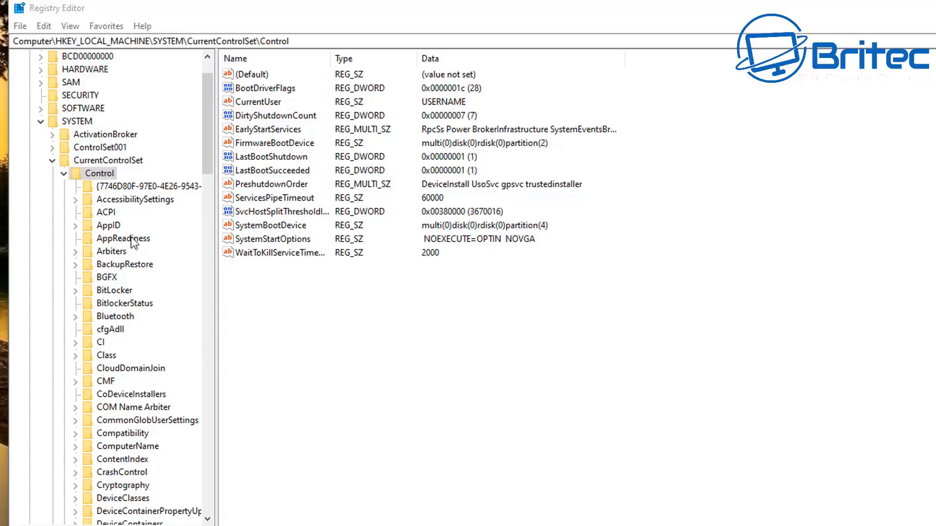
left_click(63, 173)
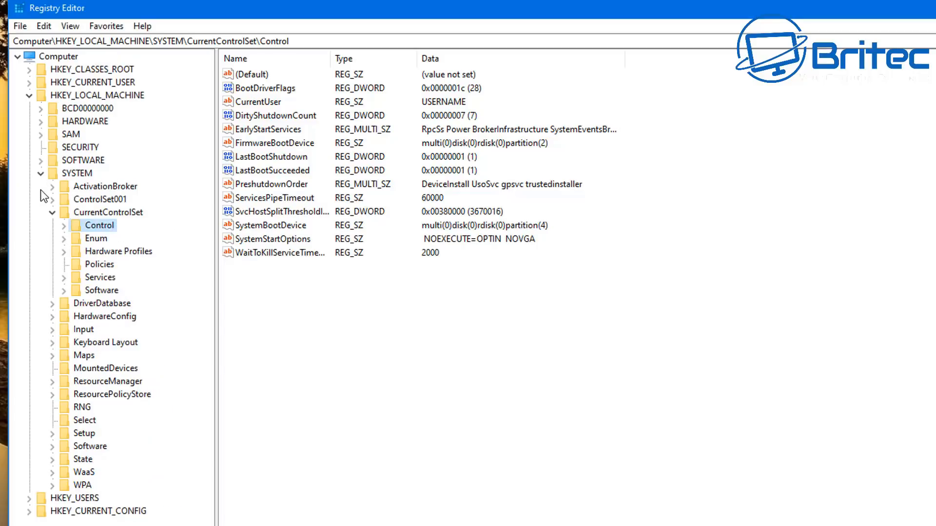
left_click(52, 213)
left_click(39, 174)
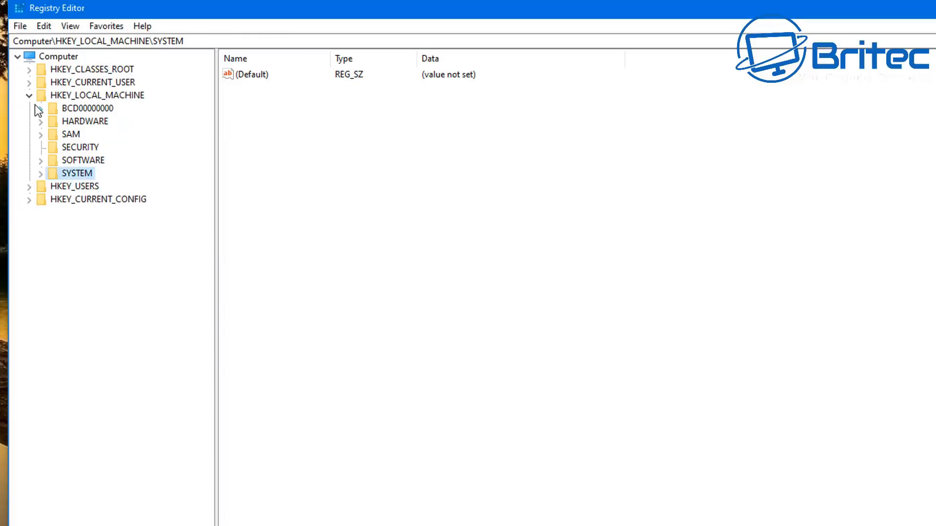
left_click(28, 96)
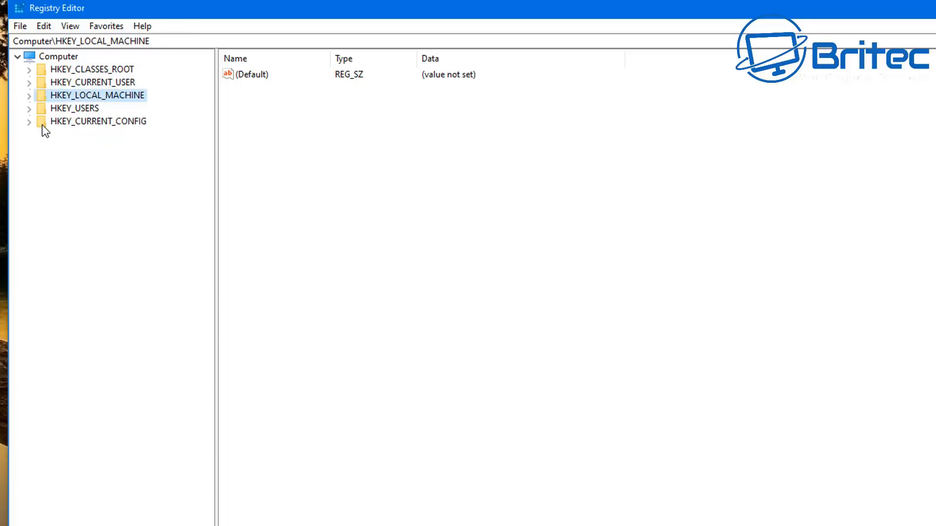
- Open the Desktop key under HKEY_CURRENT_USER\Control Panel
left_click(65, 82)
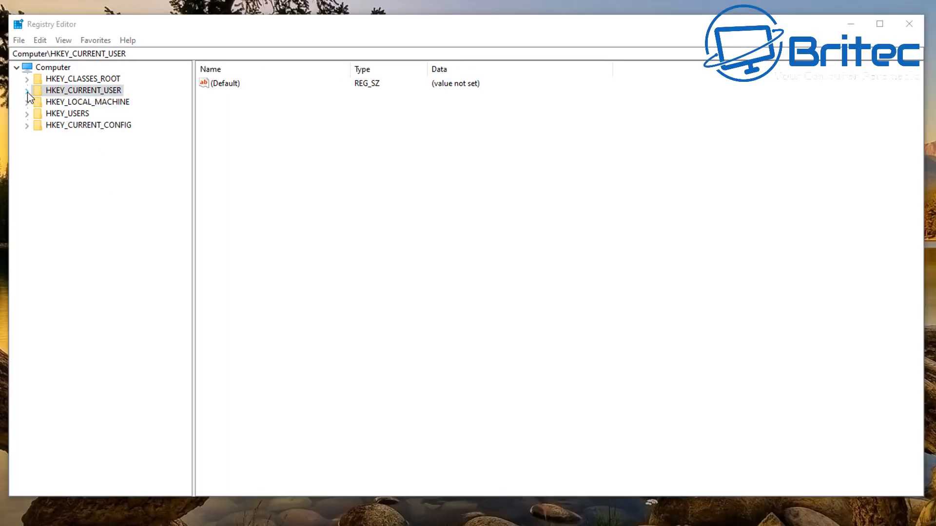
left_click(27, 91)
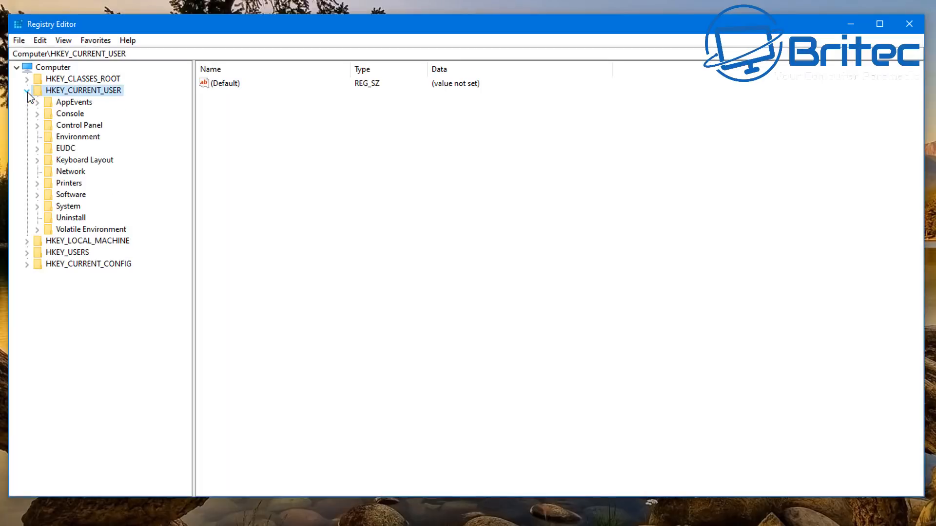
left_click(69, 128)
left_click(37, 126)
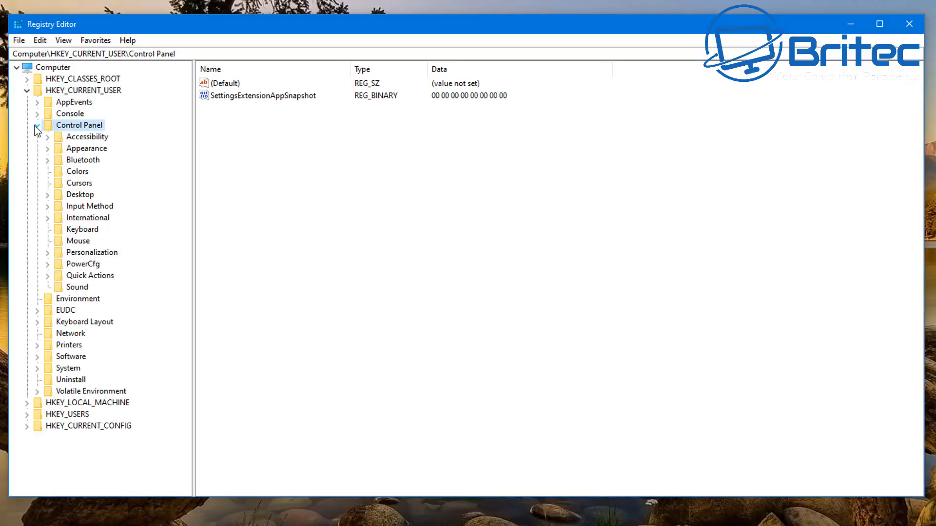
left_click(81, 196)
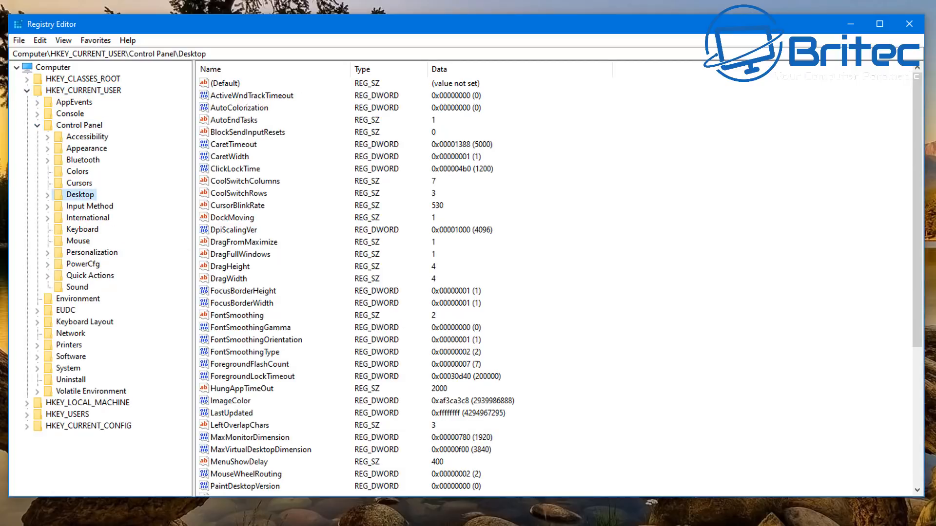
- Create a string value named WaitToKillAppTimeOut in the Desktop key and set its data to 2000
scroll(641, 173, "down", 5)
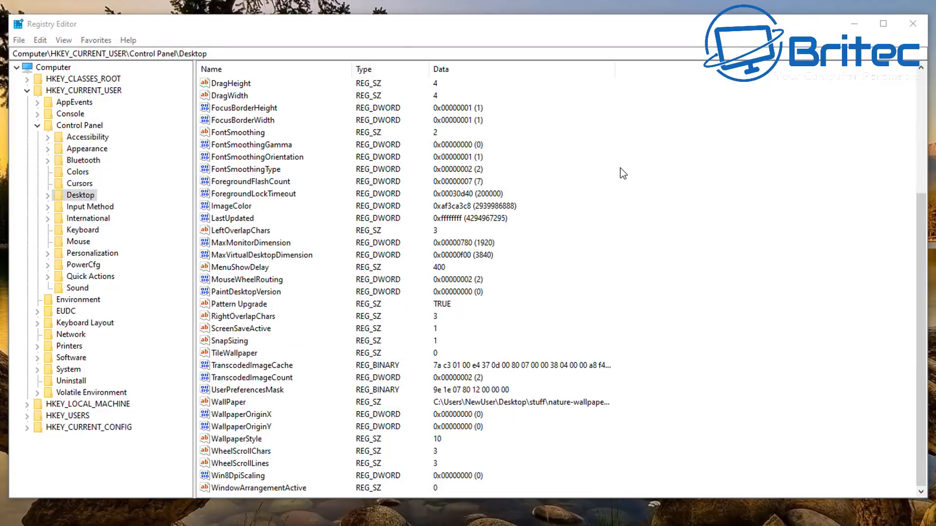
right_click(620, 168)
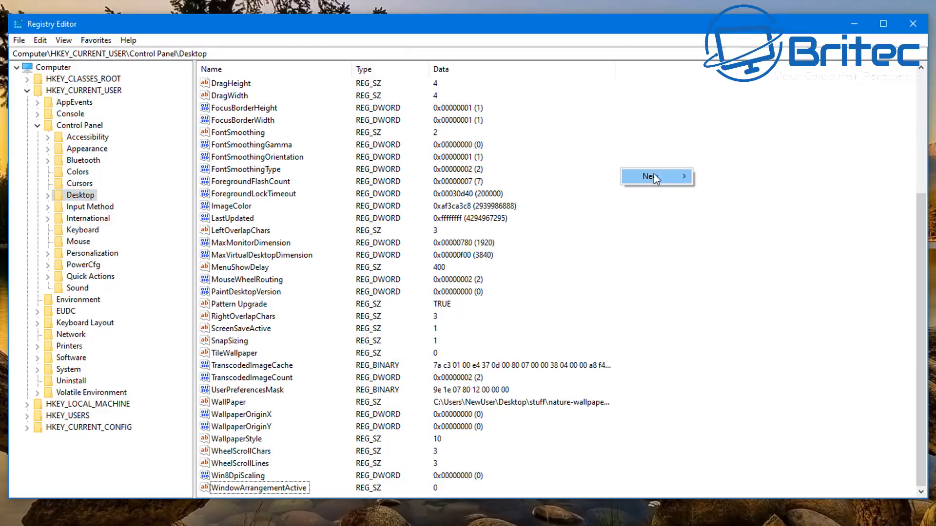
mouse_move(660, 174)
left_click(716, 195)
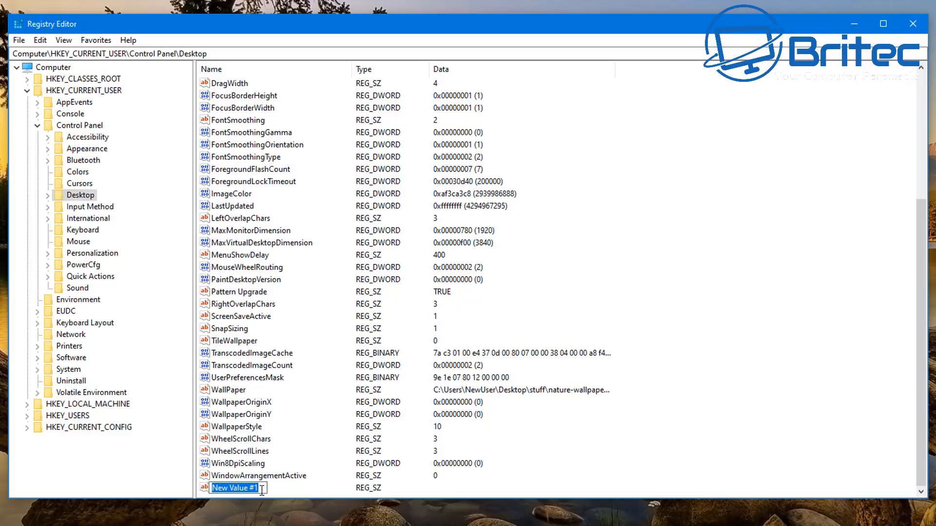
type("W")
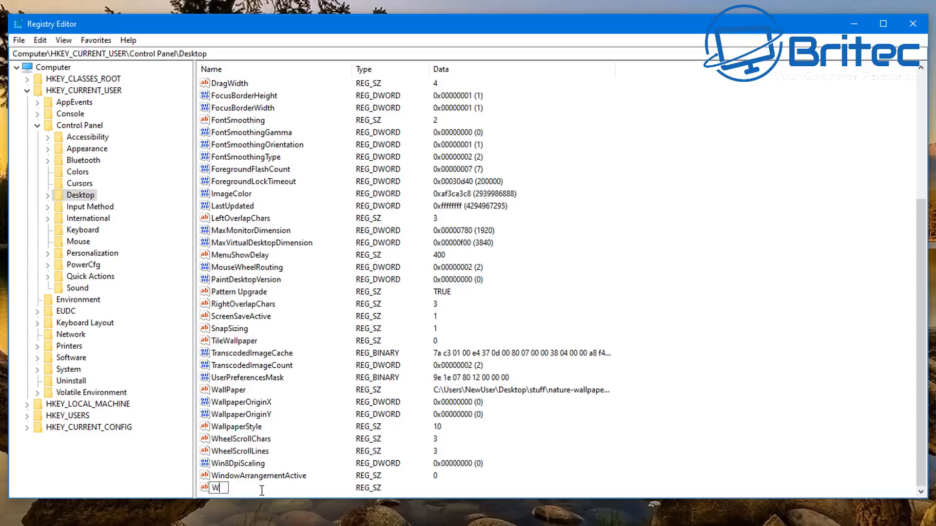
type("aitToKillAppTimeOut")
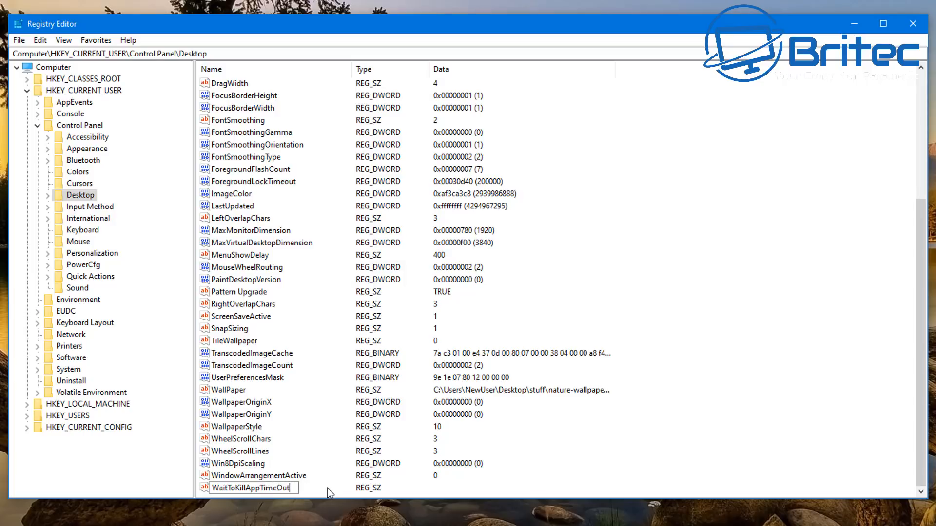
key("Return")
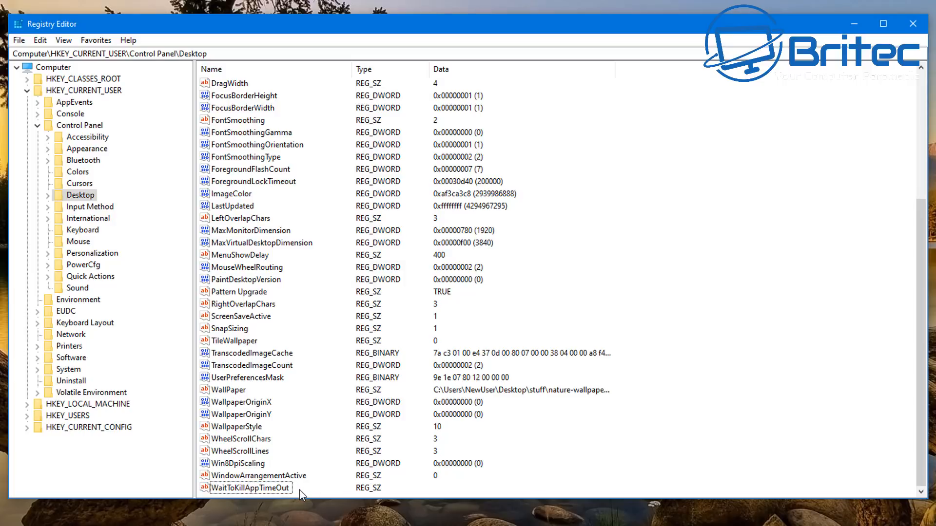
double_click(254, 488)
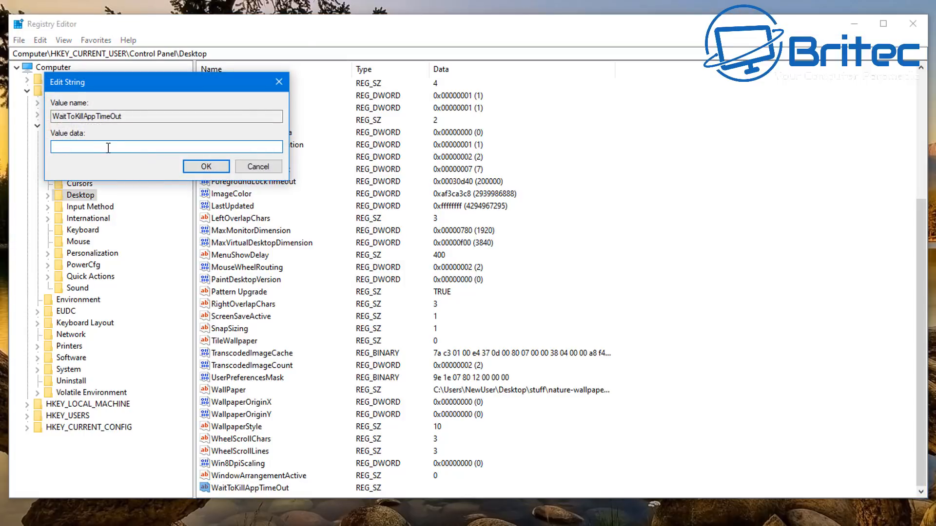
type("2000")
left_click(200, 167)
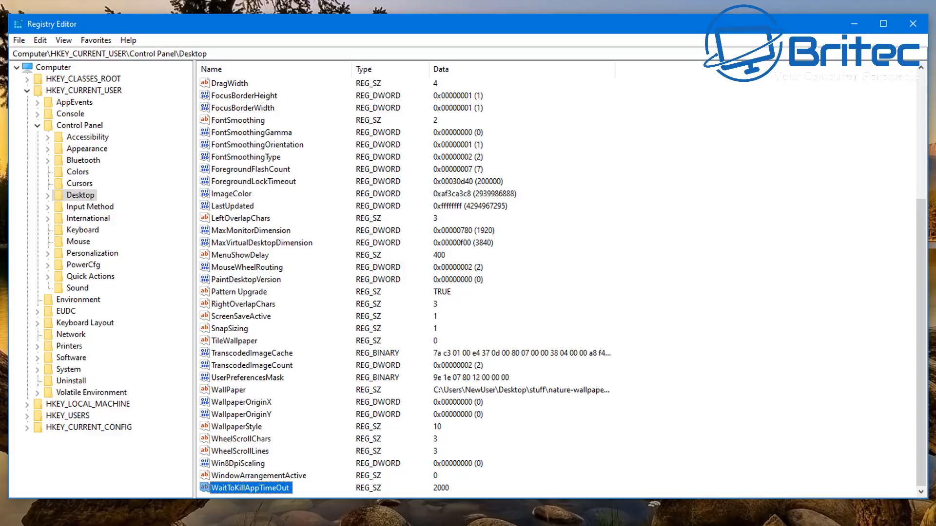
- Create a string value named HungAppTimeOut in the Desktop key and set its data to 2000
right_click(613, 271)
mouse_move(659, 279)
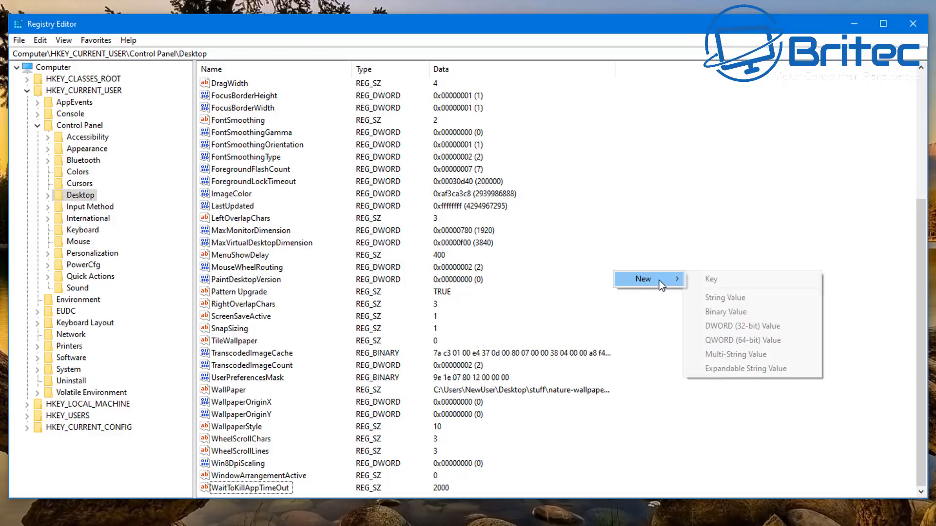
left_click(720, 298)
type("Hung")
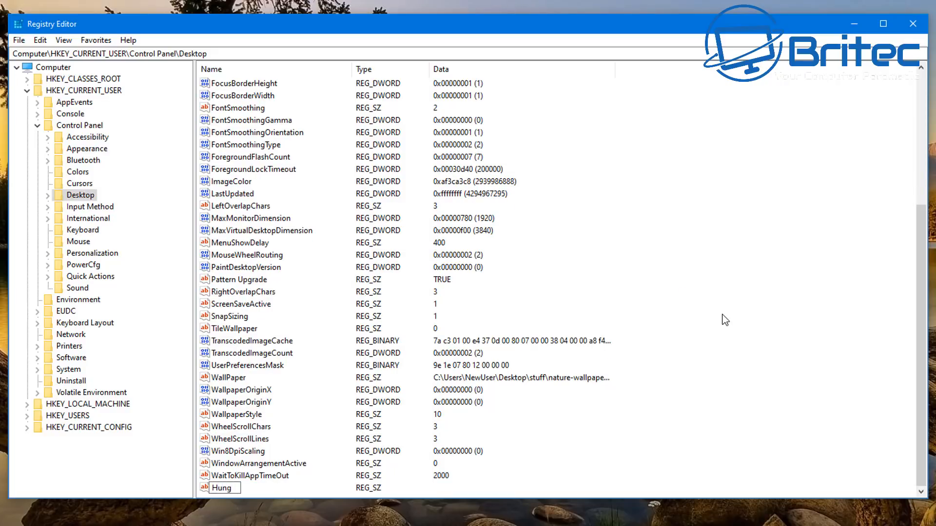
type("AppTimeOut")
key("Return")
double_click(246, 488)
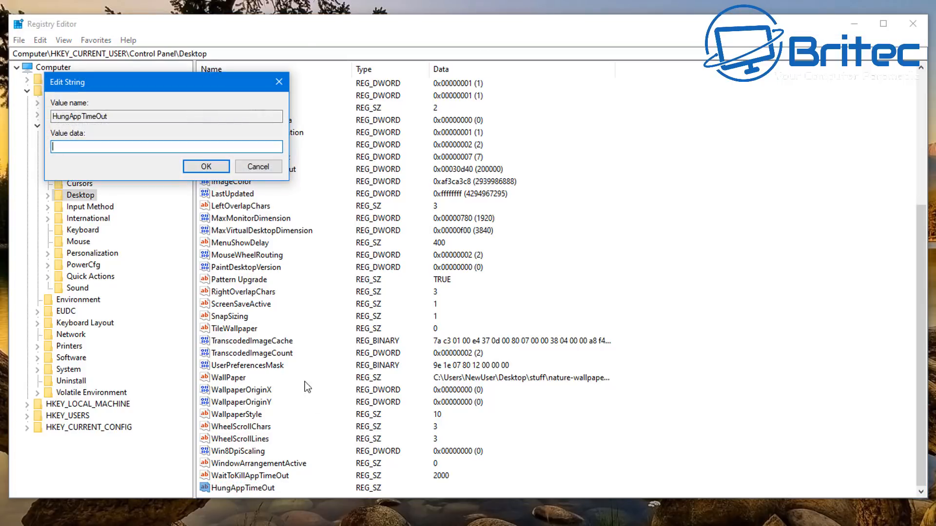
type("2000")
left_click(201, 167)
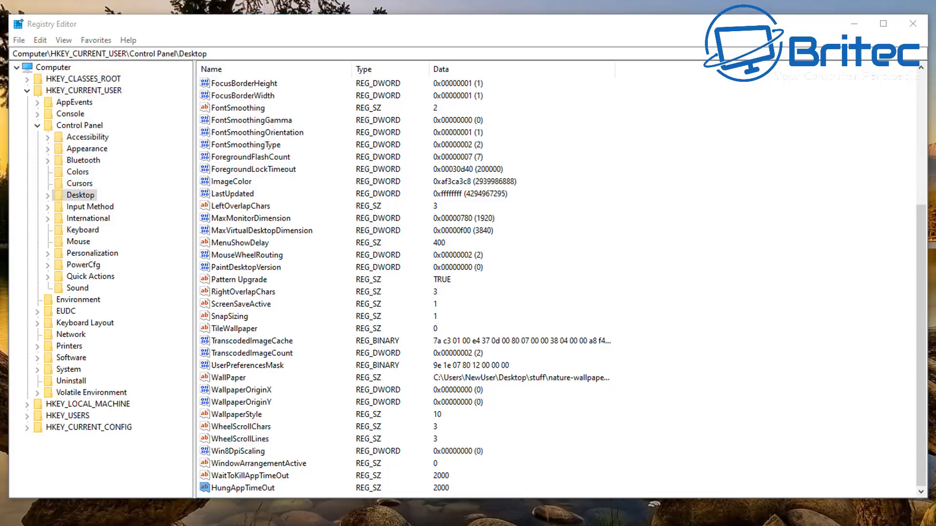
- Create a string value named AutoEndTasks in the Desktop key and set its data to 1
right_click(695, 279)
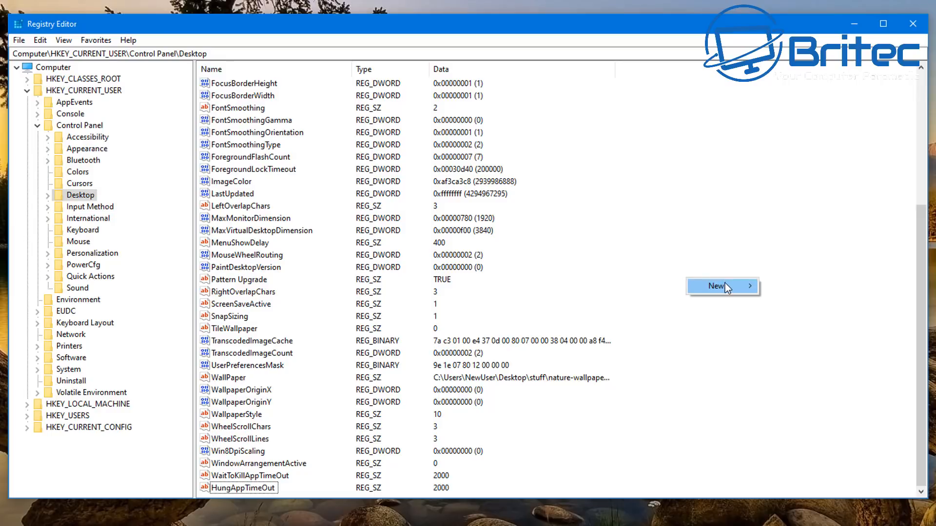
mouse_move(724, 282)
left_click(776, 305)
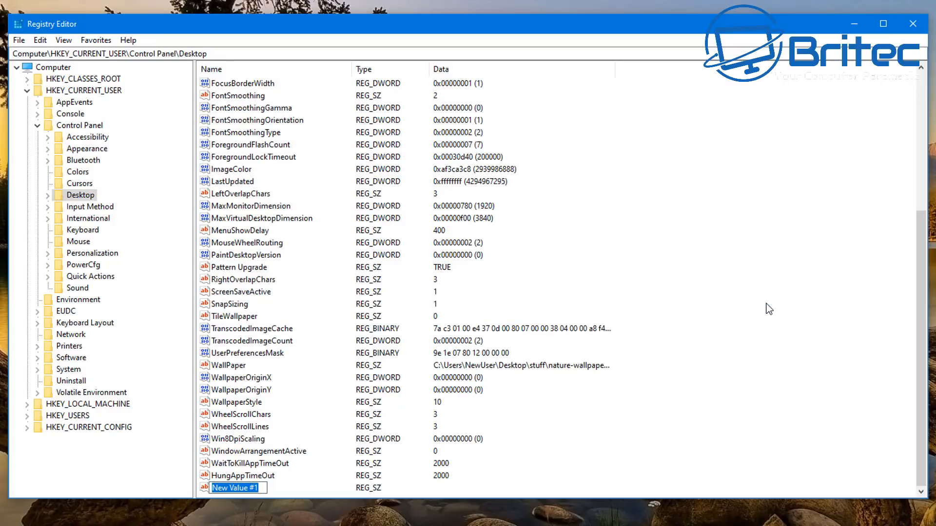
type("Auto")
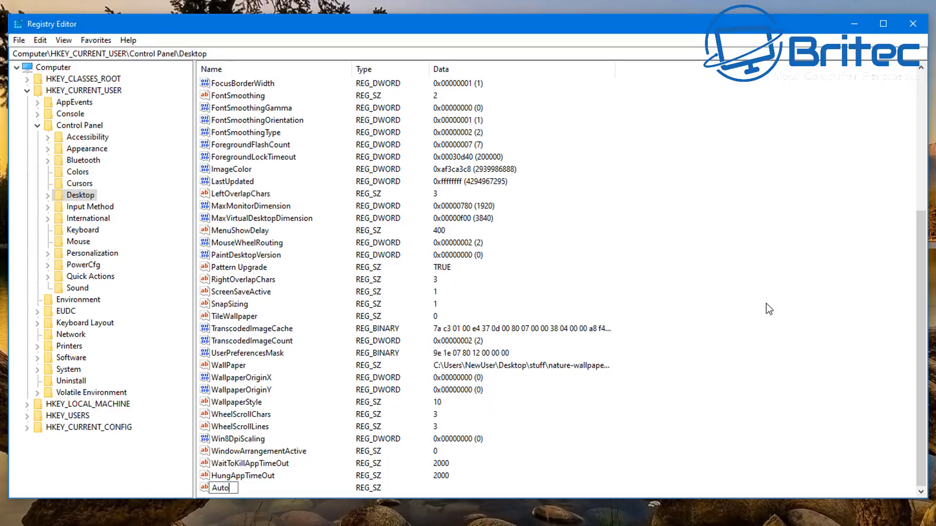
type("EndTasks")
key("Return")
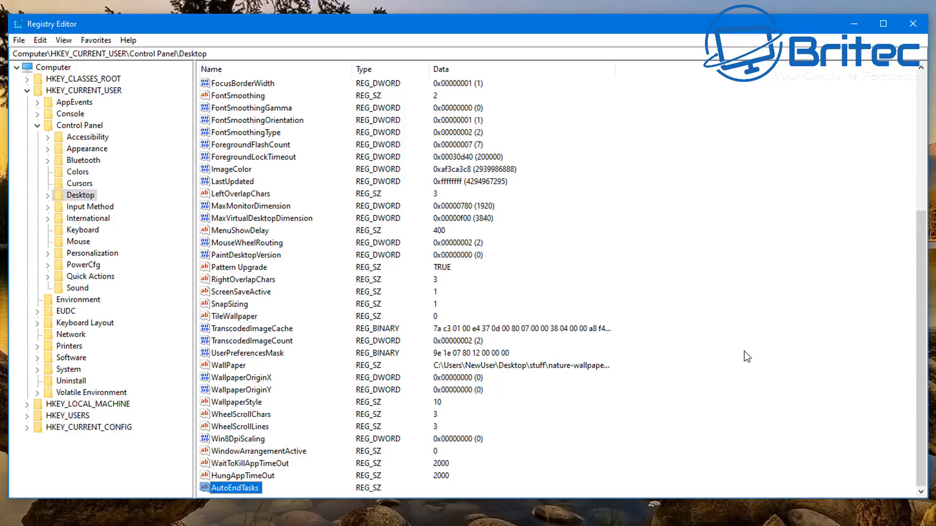
double_click(253, 492)
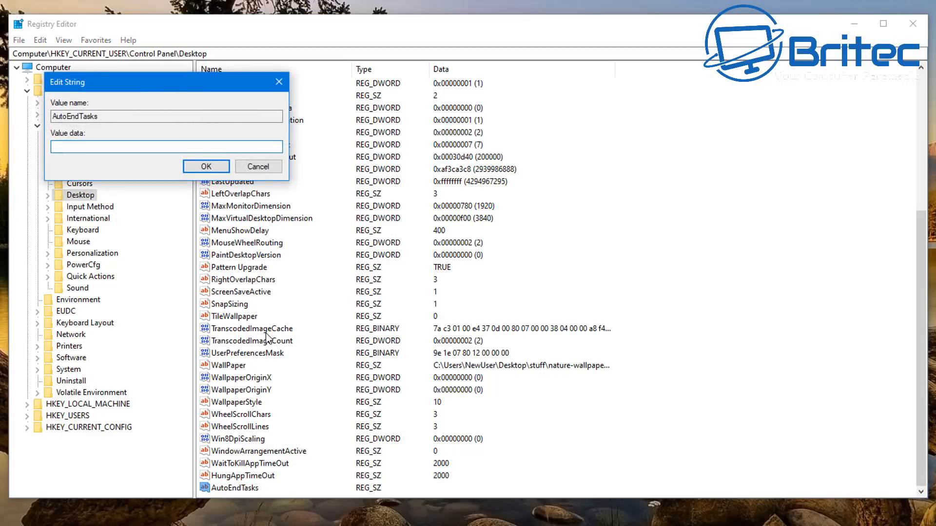
type("1")
left_click(206, 167)
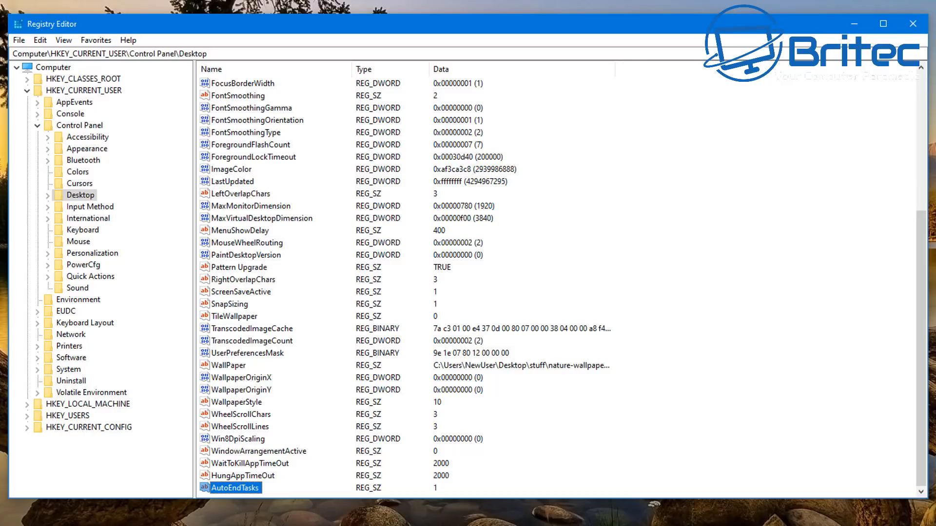
- Collapse the Control Panel and HKEY_CURRENT_USER branches of the registry tree
left_click(38, 126)
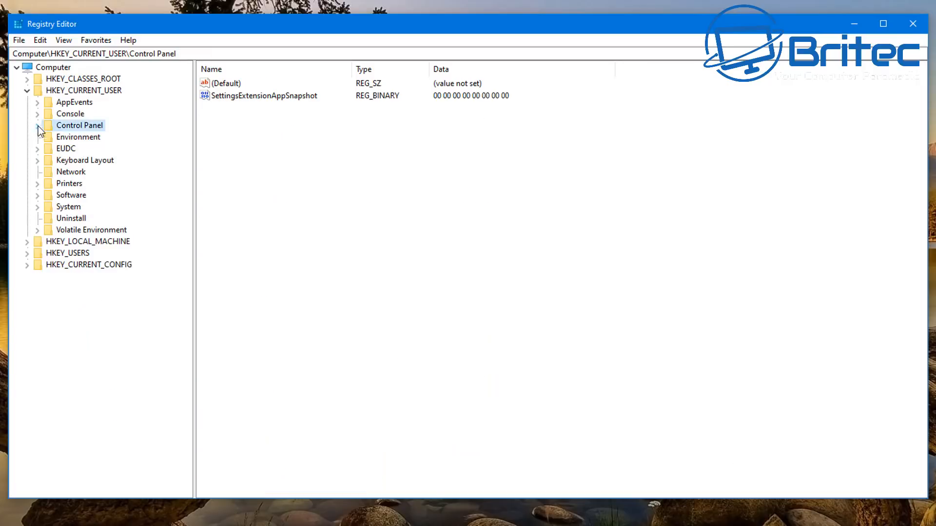
left_click(27, 91)
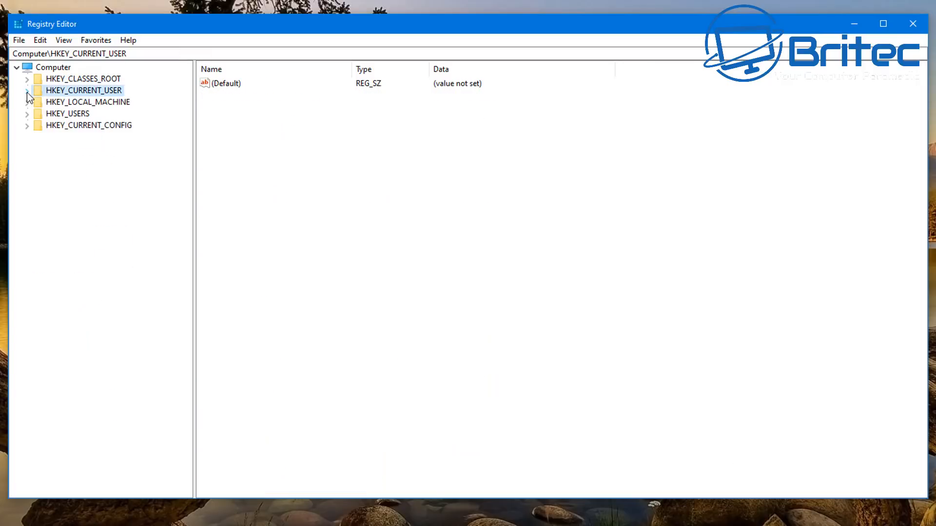
left_click(914, 25)
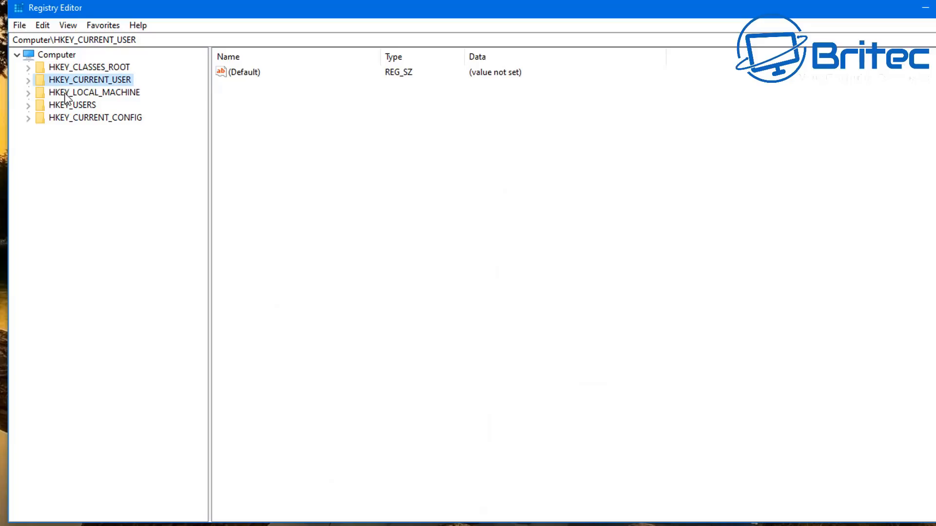
- Expand the registry tree to HKEY_LOCAL_MACHINE\SYSTEM\CurrentControlSet\Control and show its subkeys
left_click(66, 93)
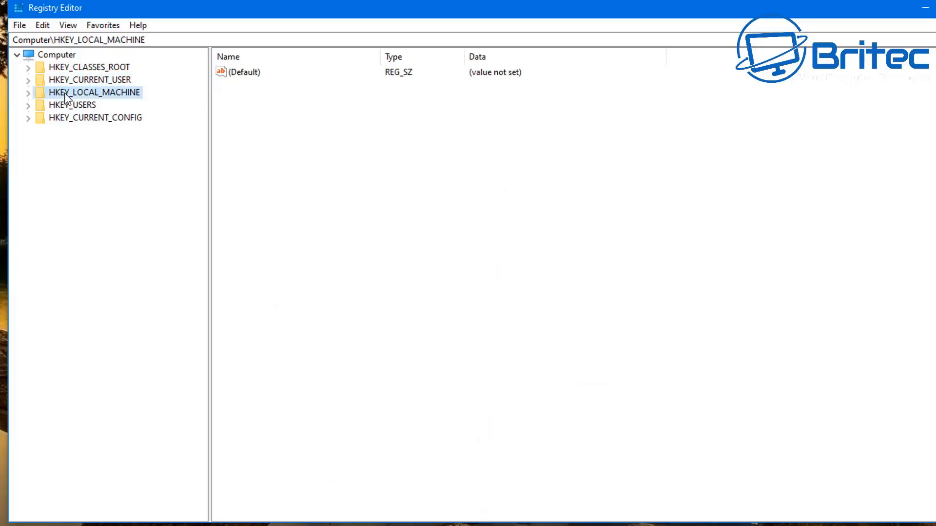
left_click(29, 95)
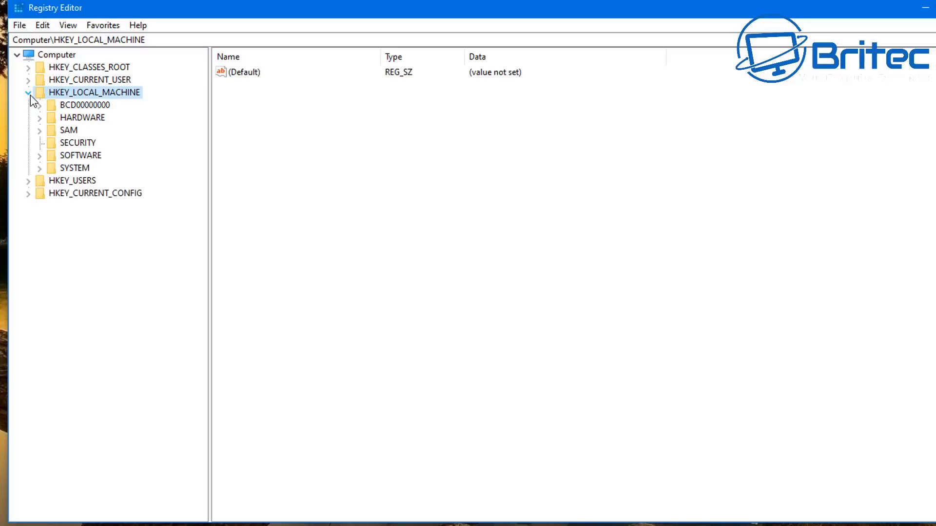
left_click(73, 168)
left_click(39, 169)
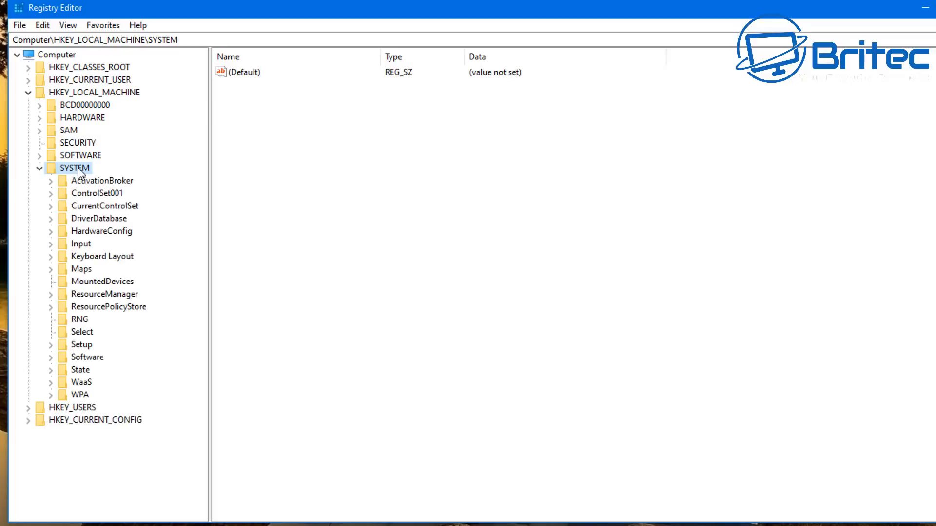
left_click(86, 206)
left_click(50, 207)
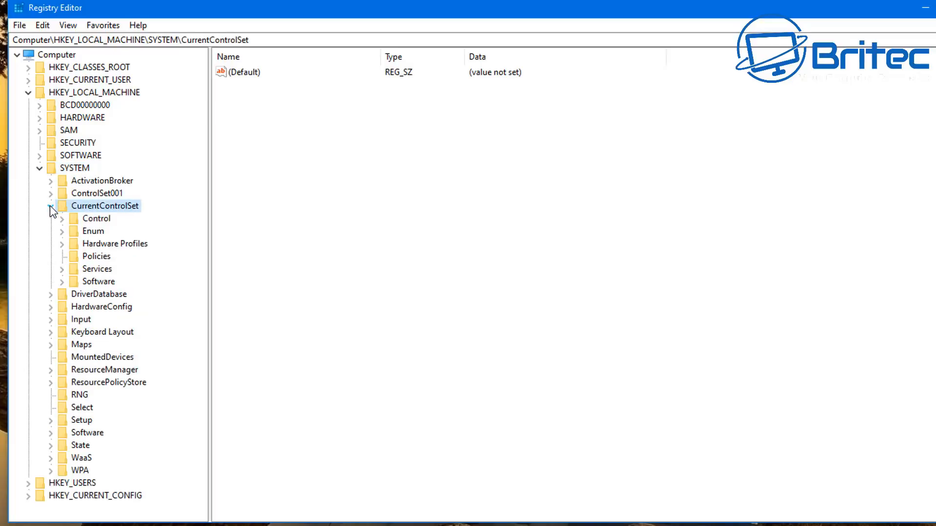
left_click(98, 220)
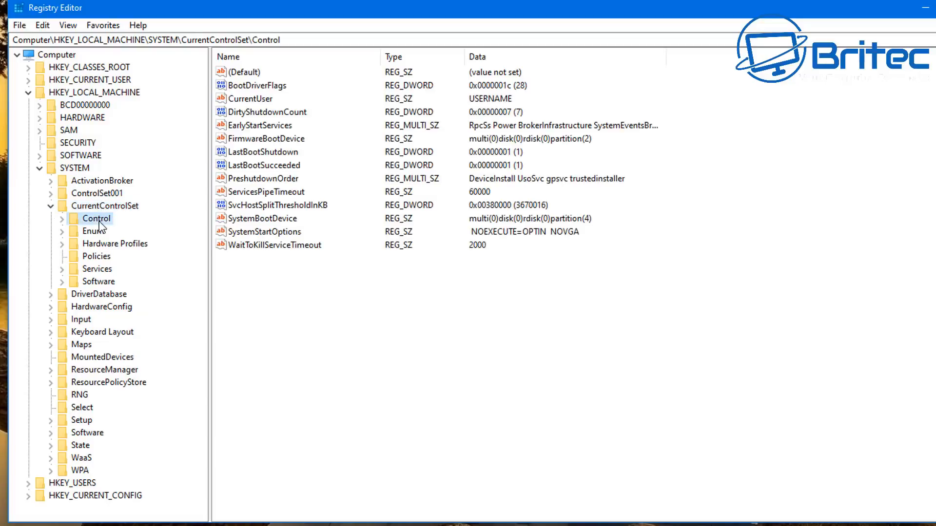
double_click(98, 220)
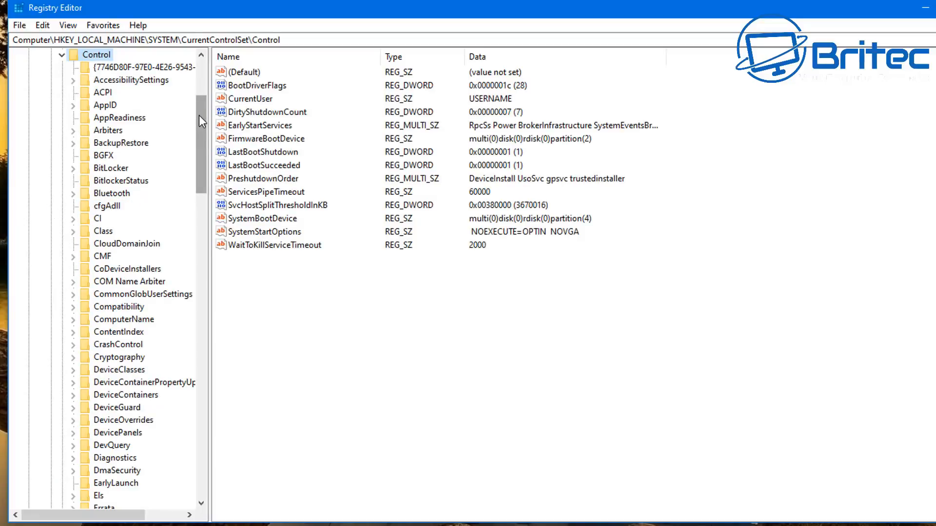
- Expand the Session Manager key under Control and open its Memory Management subkey
left_click_drag(198, 115, 199, 308)
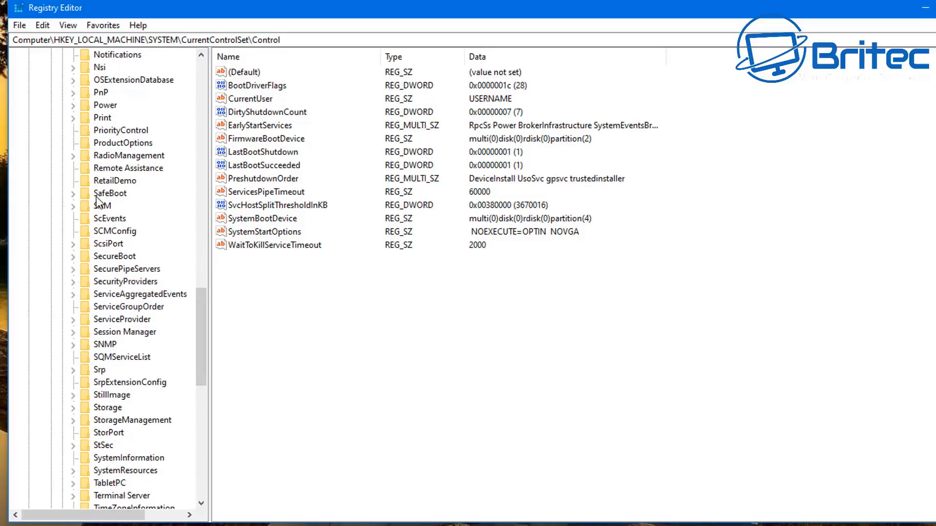
left_click(128, 333)
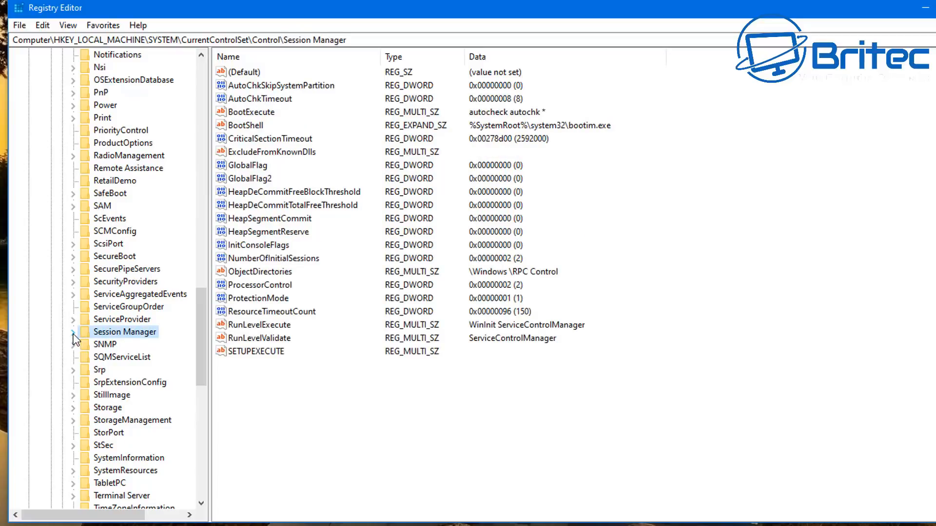
left_click(73, 332)
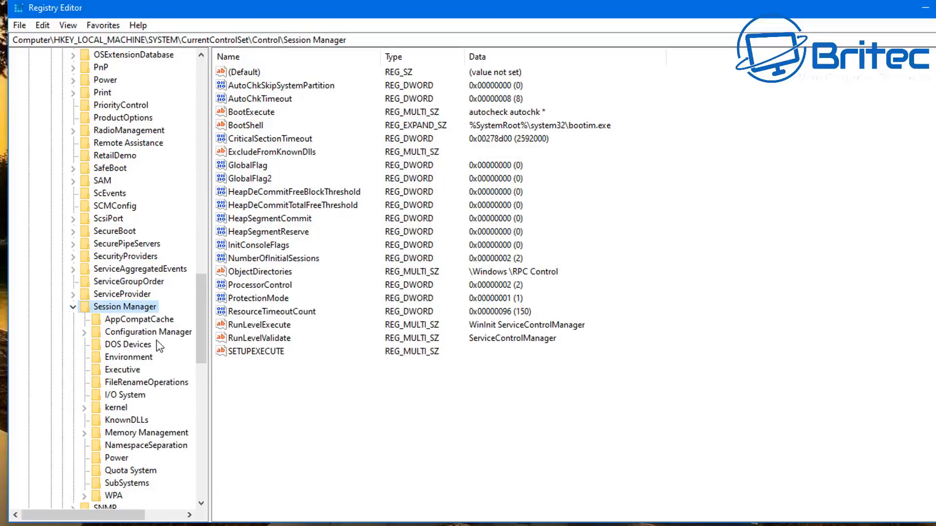
scroll(200, 319, "down", 2)
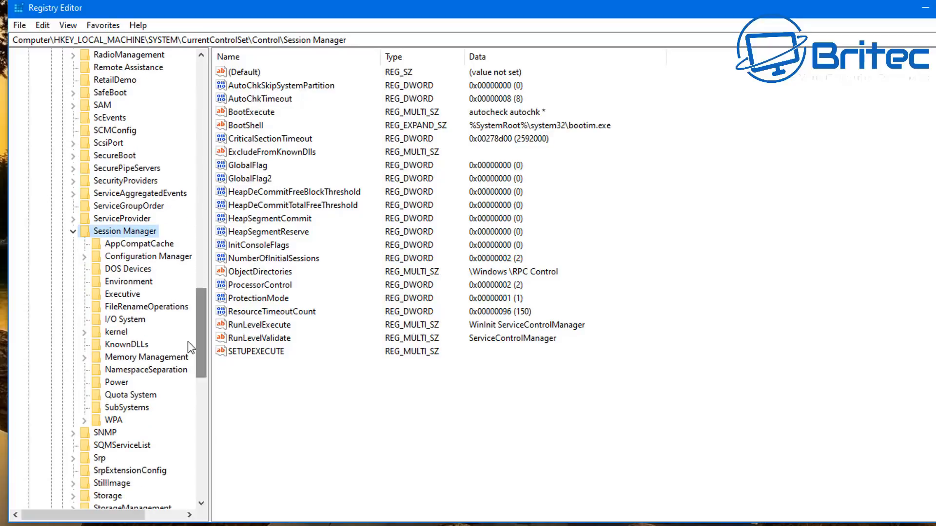
left_click(139, 357)
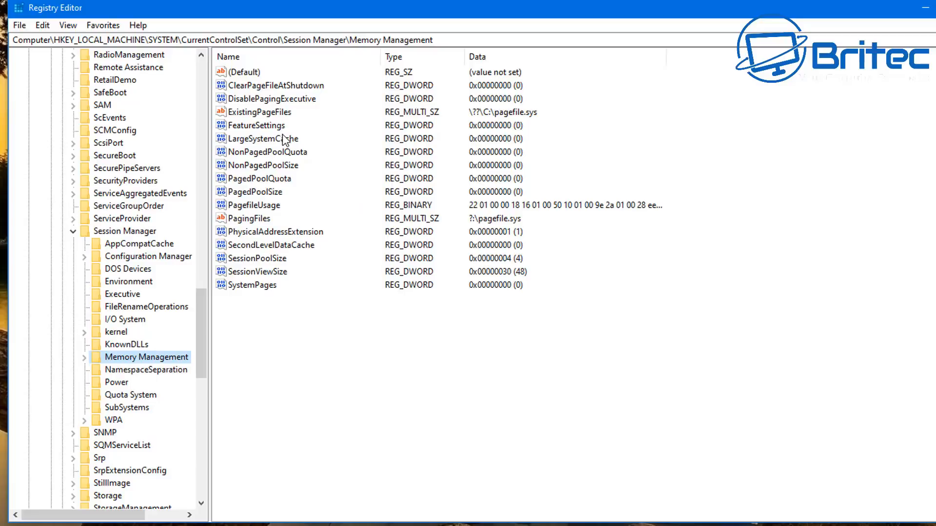
- Check the value data of ClearPageFileAtShutdown in the Memory Management key and leave it without editing
left_click(259, 87)
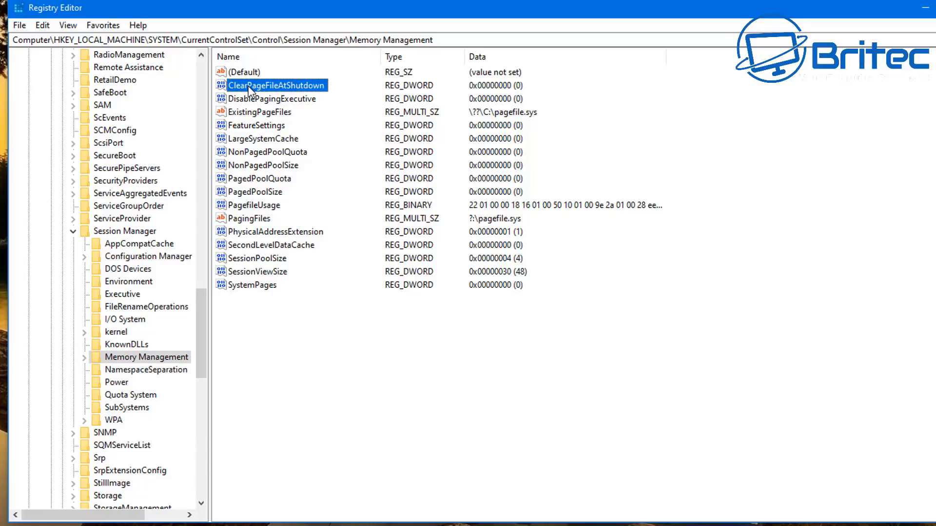
left_click(498, 90)
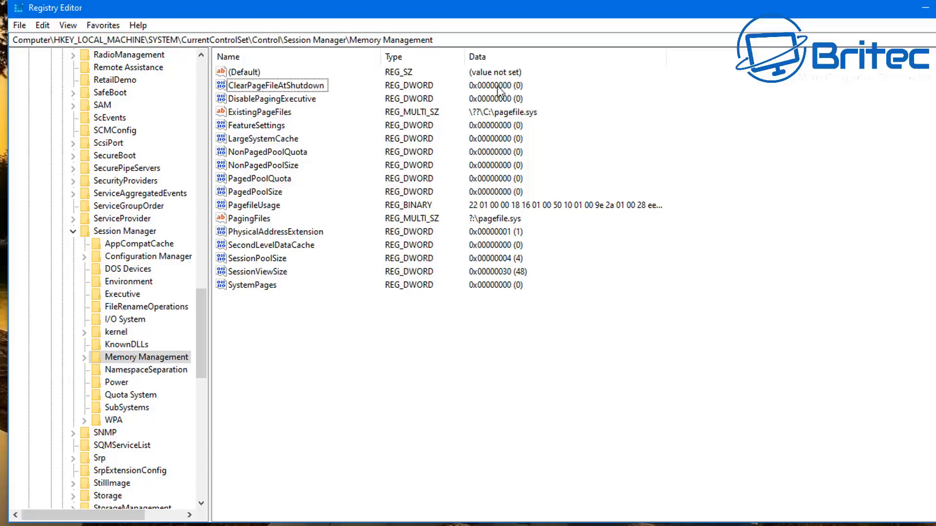
double_click(302, 90)
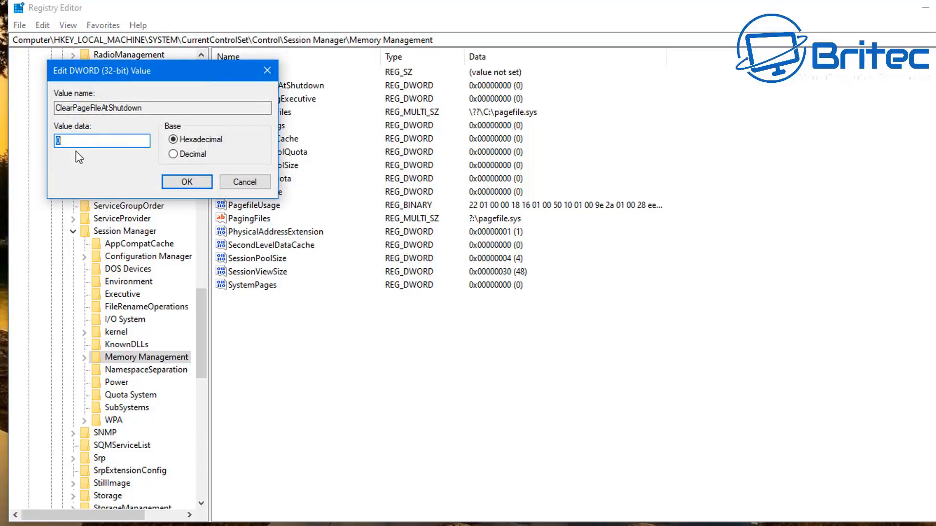
left_click(243, 180)
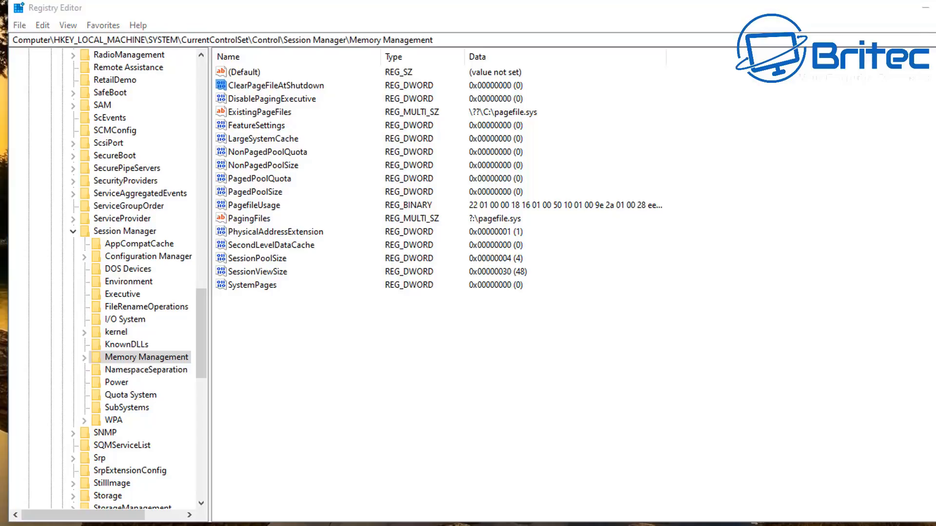
- Collapse the Session Manager, Control, CurrentControlSet, SYSTEM and HKEY_LOCAL_MACHINE branches and close the Registry Editor
left_click(73, 231)
scroll(176, 269, "up", 4)
scroll(204, 310, "up", 20)
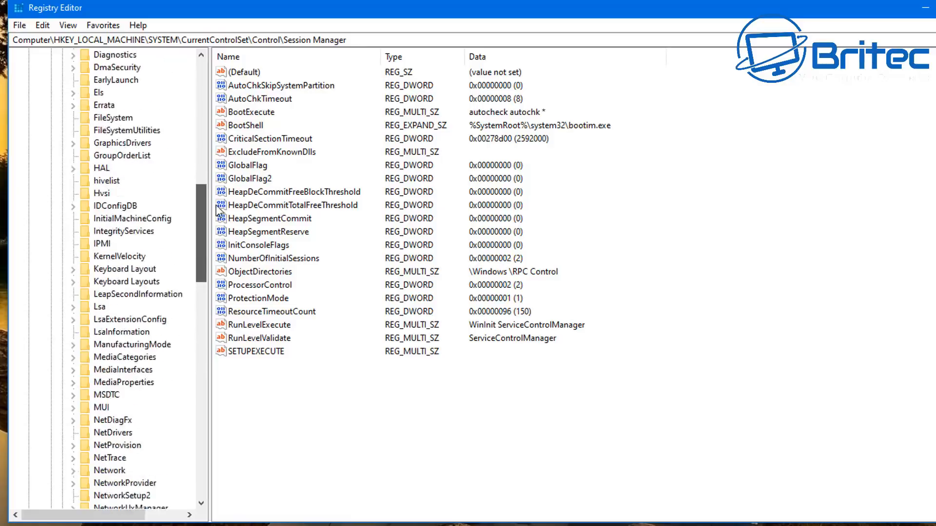
left_click(62, 169)
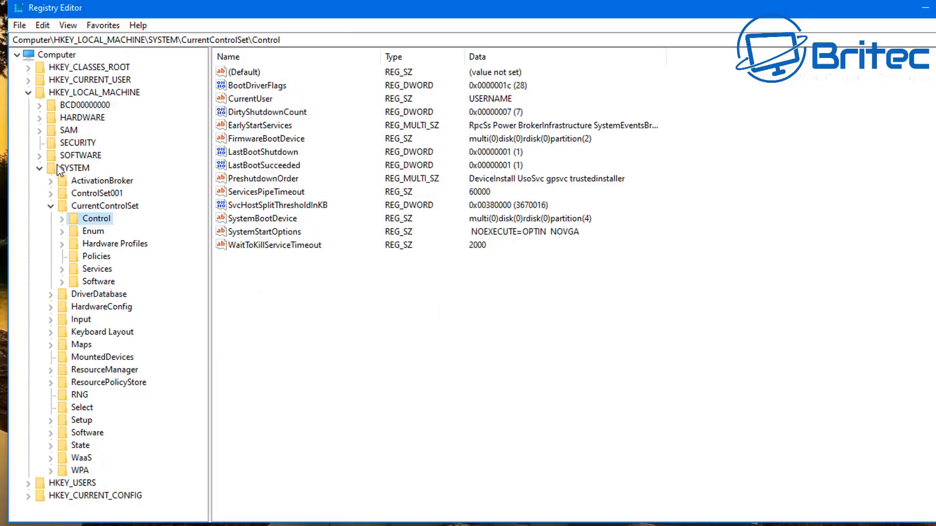
left_click(50, 206)
left_click(40, 169)
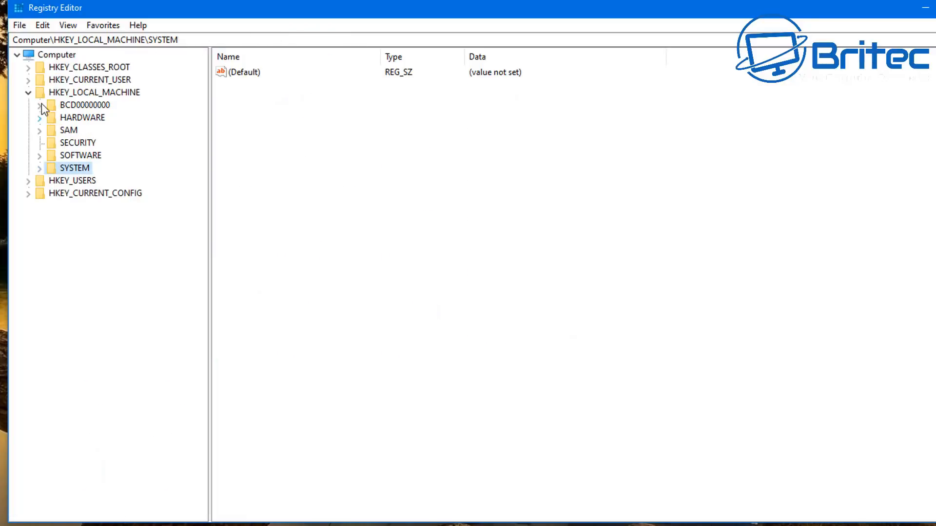
left_click(28, 92)
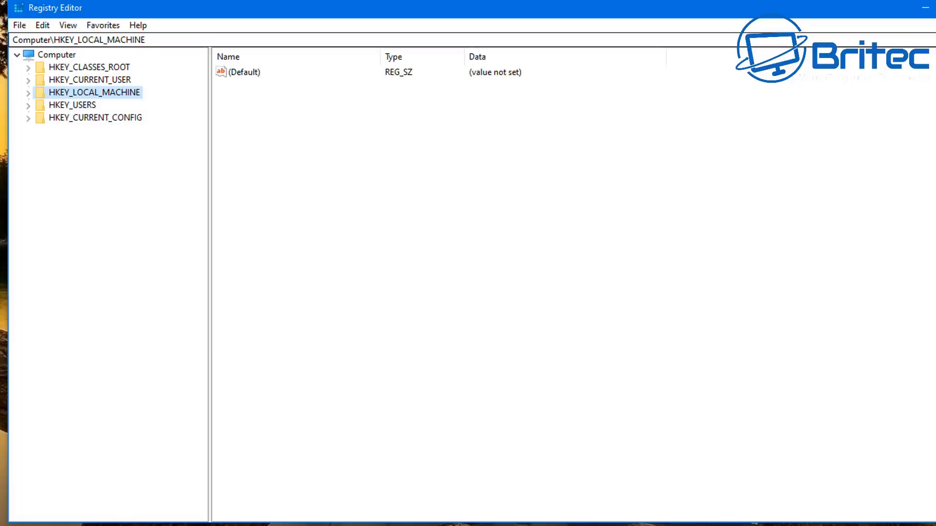
left_click(935, 8)
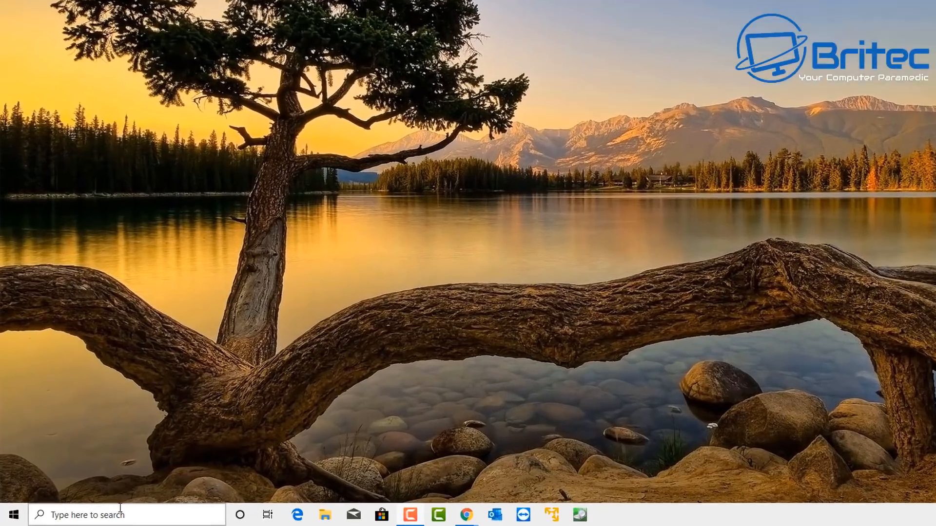
- Search Windows for "local" and open the Local Security Policy app
left_click(106, 514)
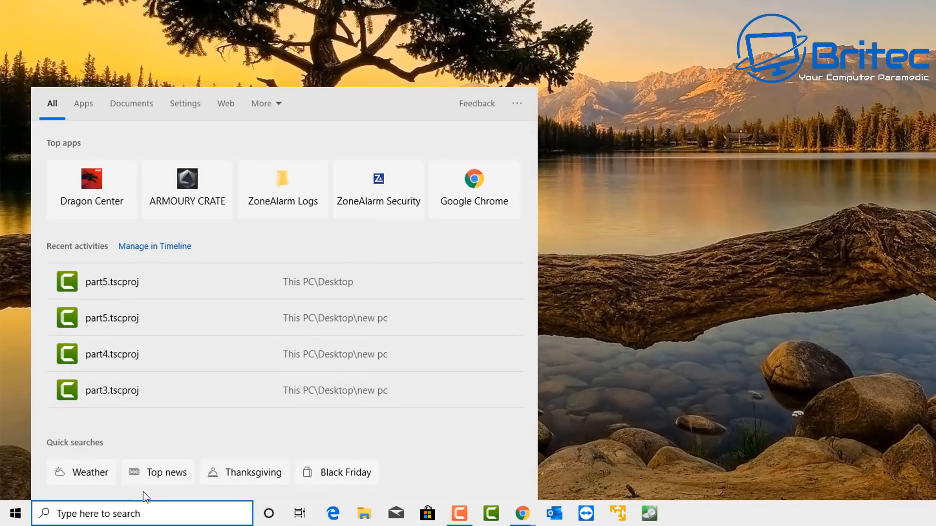
type("loc")
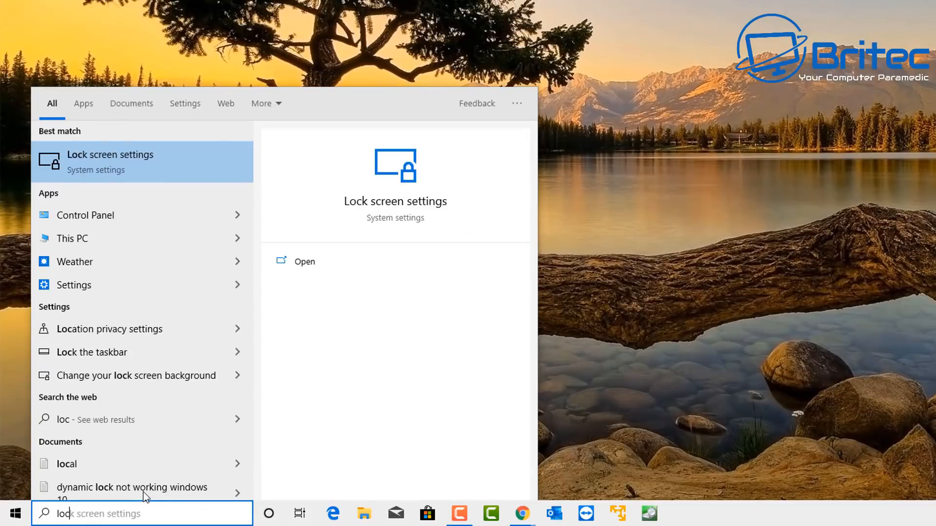
type("al")
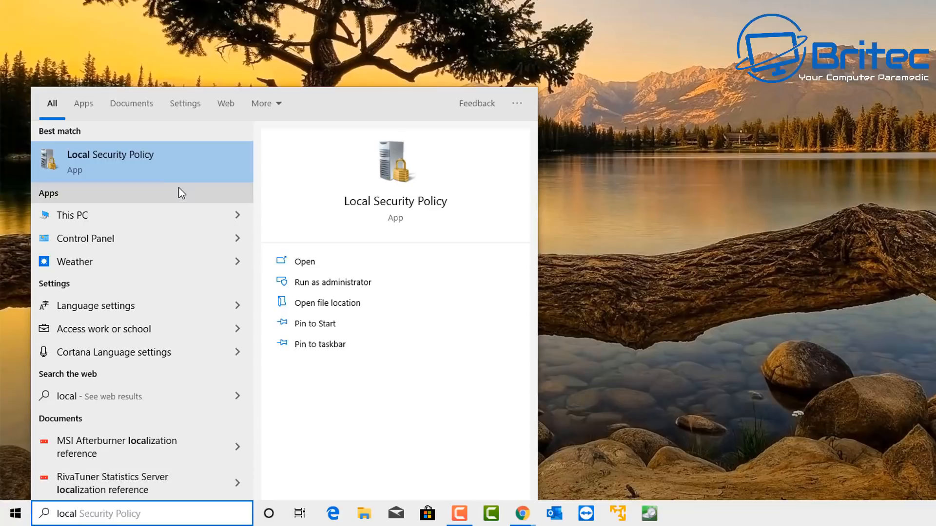
left_click(162, 163)
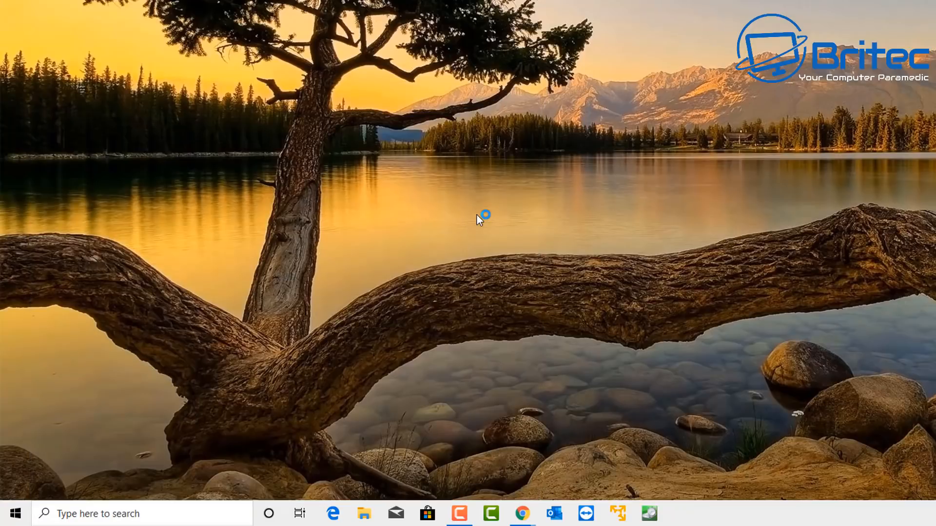
left_click_drag(283, 0, 657, 0)
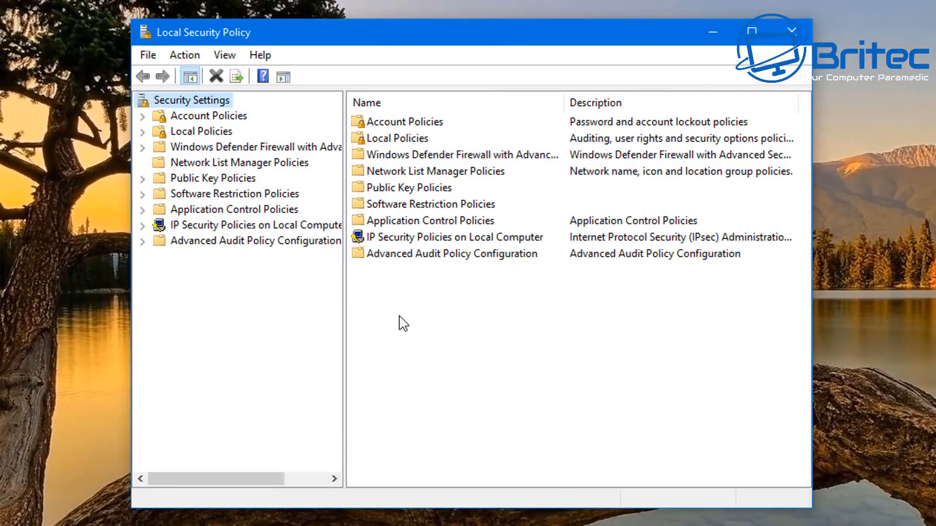
- Expand Local Policies in the security settings tree and open Security Options
left_click(209, 132)
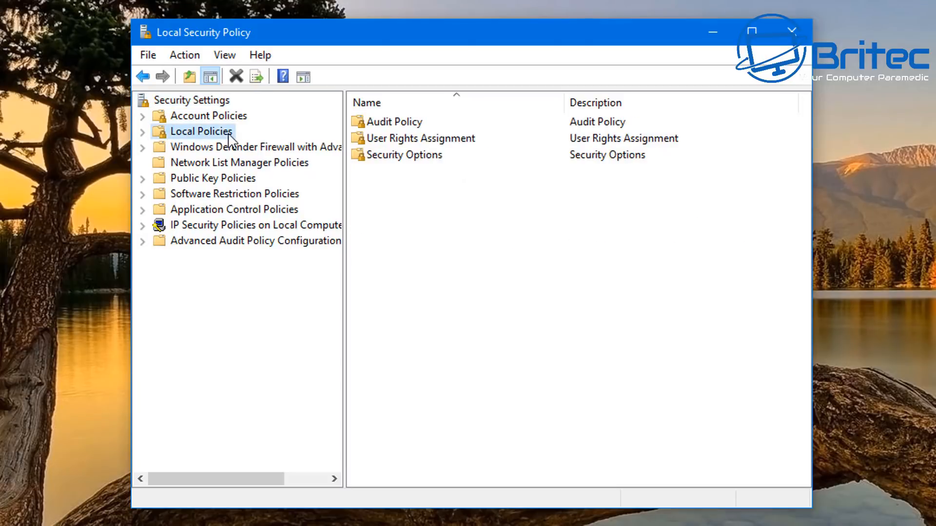
left_click(142, 133)
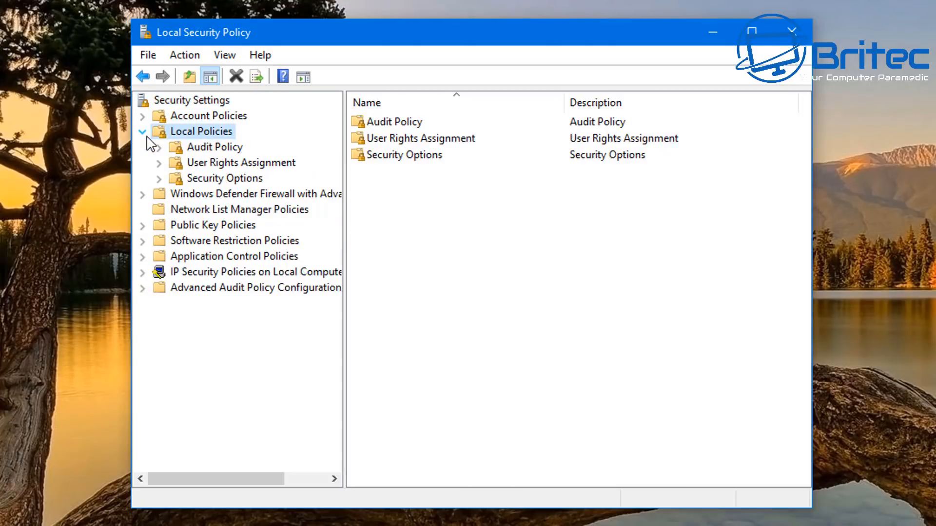
left_click(217, 179)
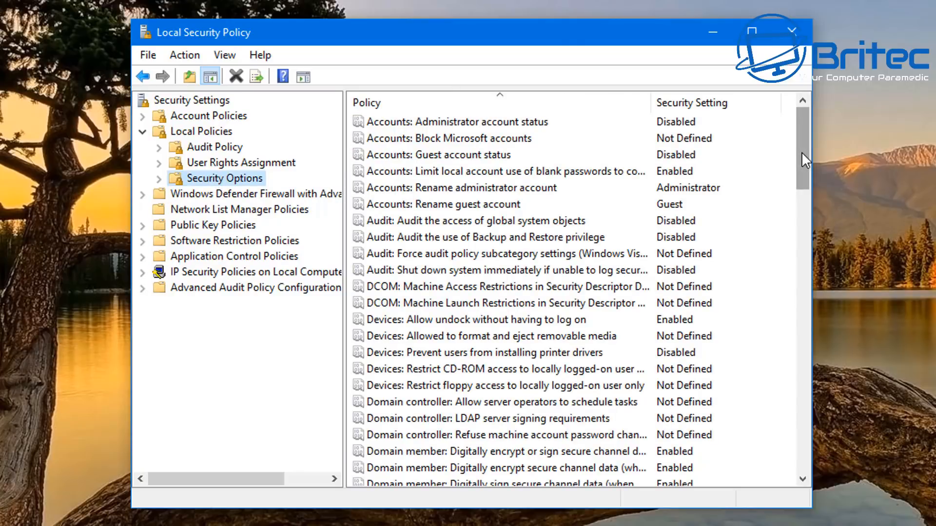
- Review the setting and explanation of the "Shutdown: Clear virtual memory pagefile" policy, and close Local Security Policy without editing it
left_click_drag(801, 151, 792, 424)
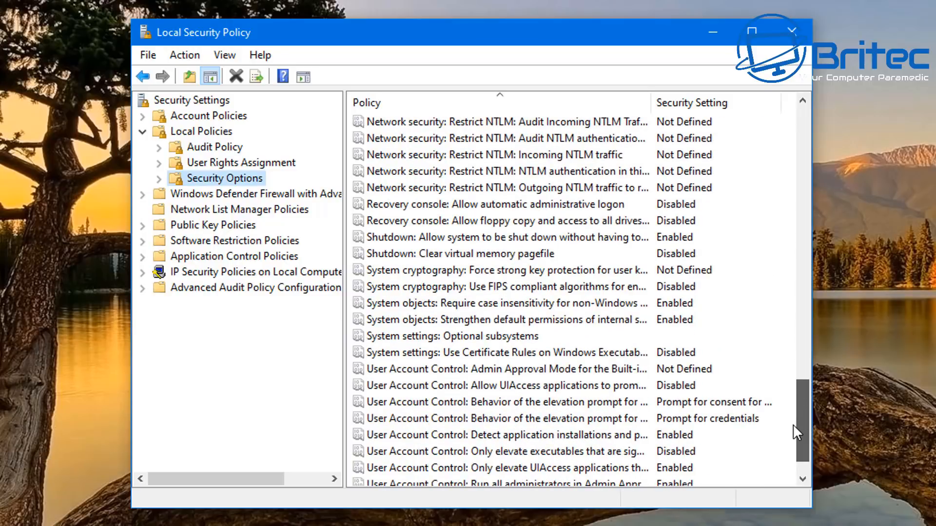
left_click(487, 254)
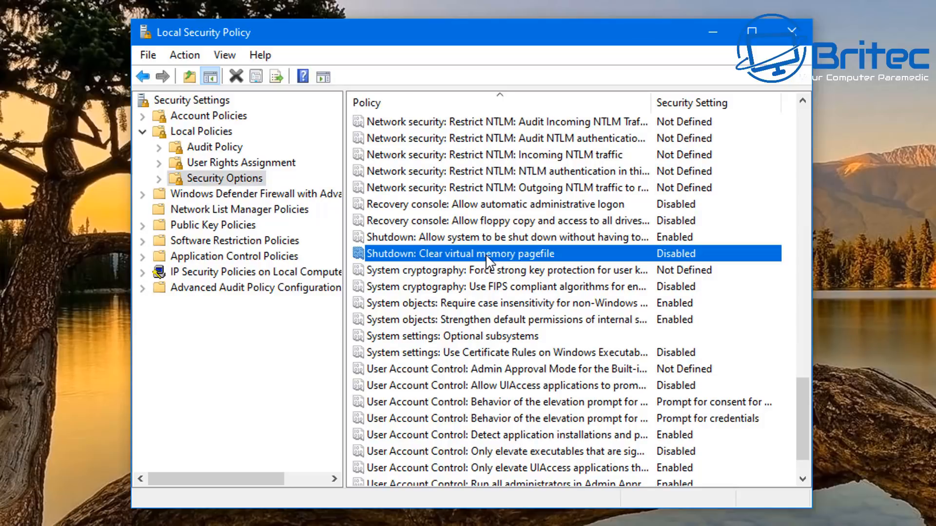
double_click(453, 253)
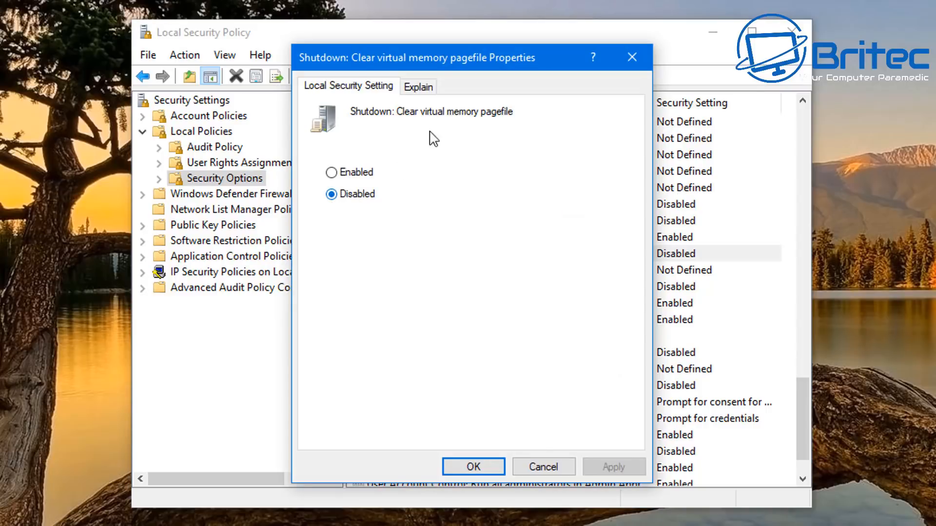
left_click(418, 88)
left_click(555, 468)
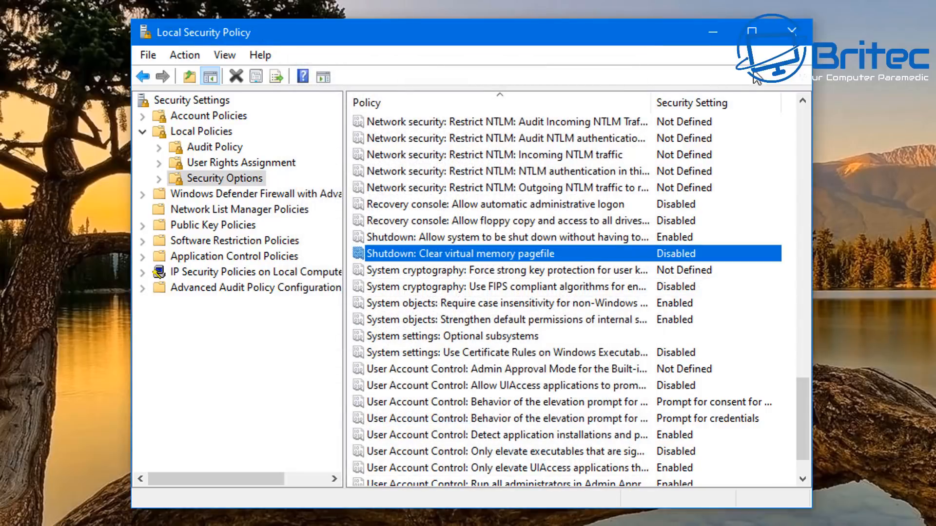
left_click(794, 35)
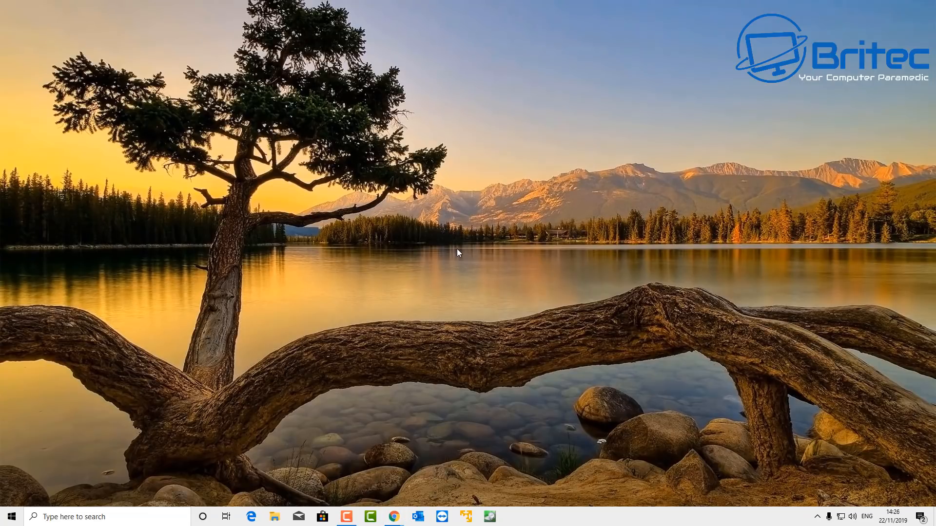
- Create a desktop shortcut for "shutdown.exe -s -t 00" with the suggested name "shutdown"
right_click(457, 252)
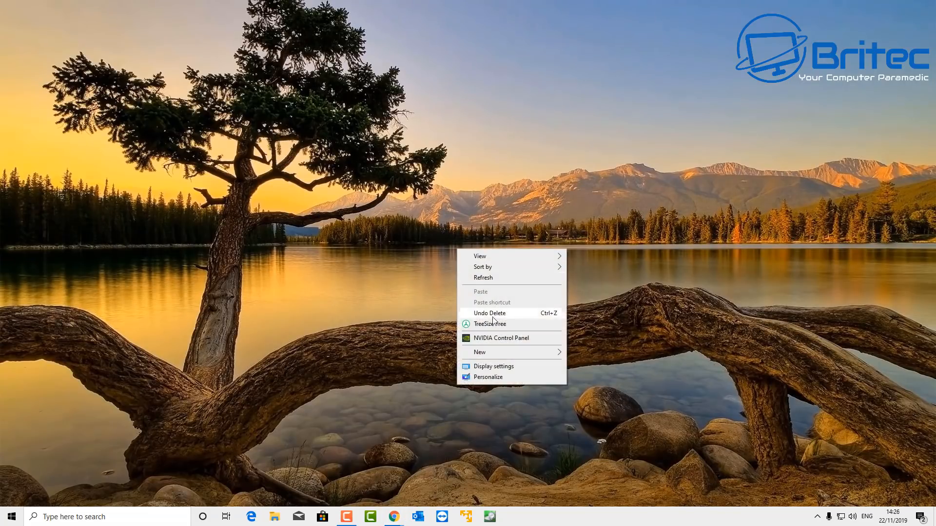
mouse_move(492, 353)
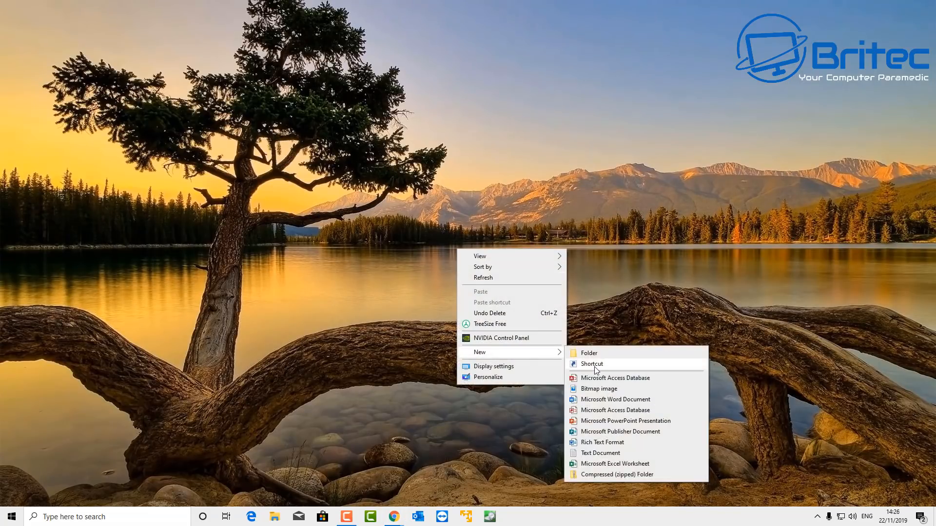
left_click(592, 364)
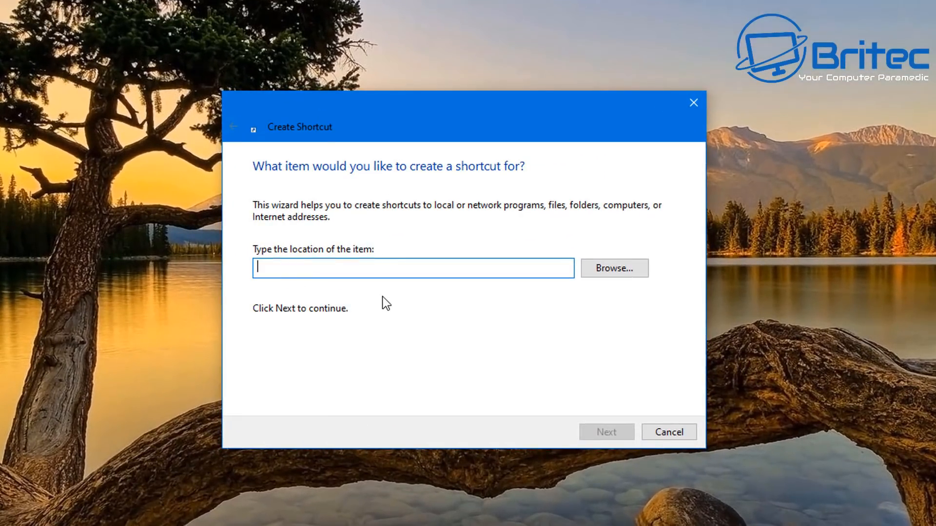
type("shut")
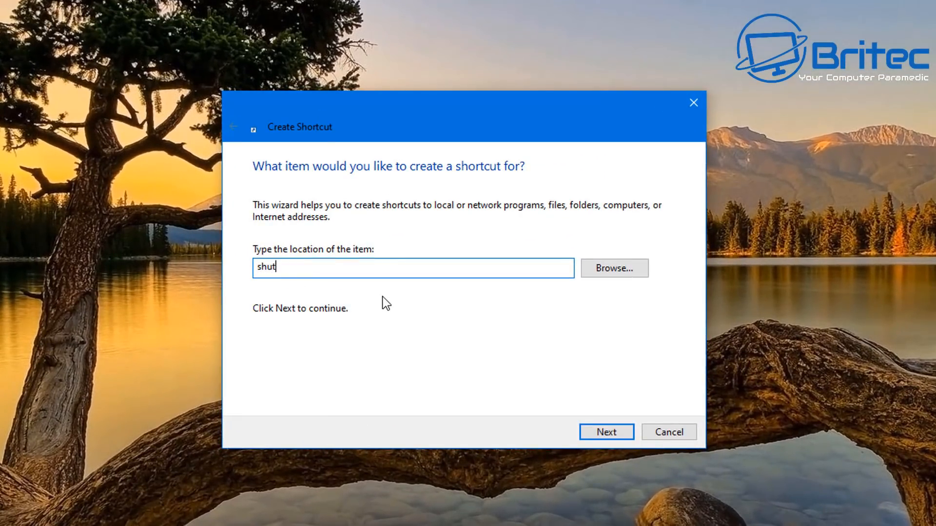
type("down.exe -s -t 00")
left_click(609, 436)
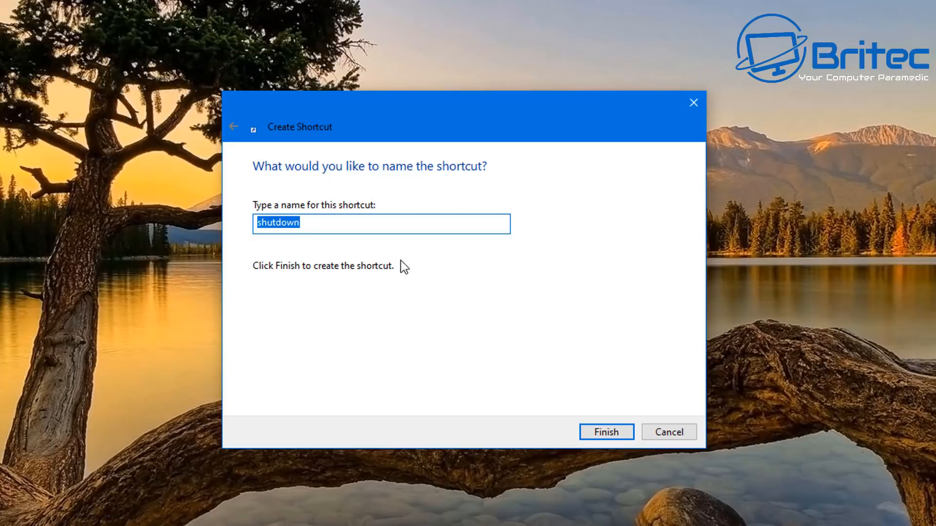
left_click(609, 435)
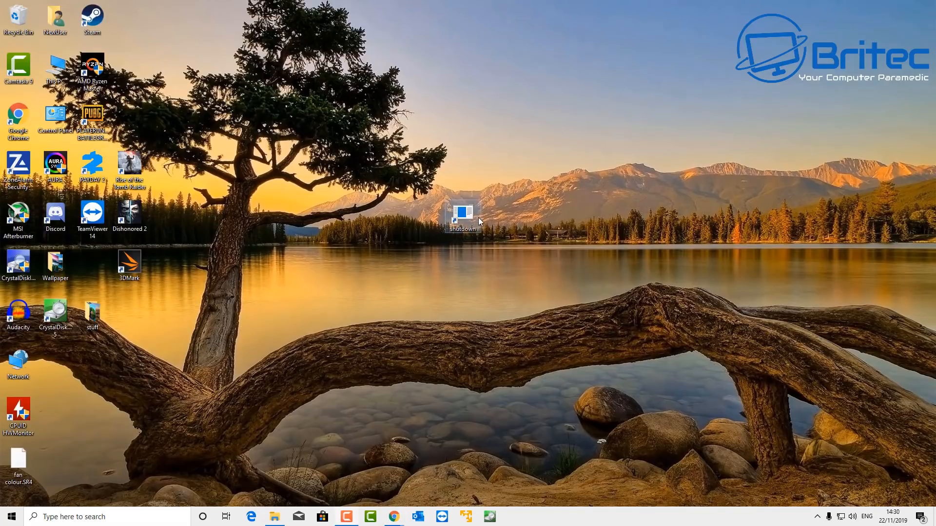
- Change the shutdown shortcut's icon to the orange-red power symbol from the SHELL32 icon list and apply it
right_click(466, 213)
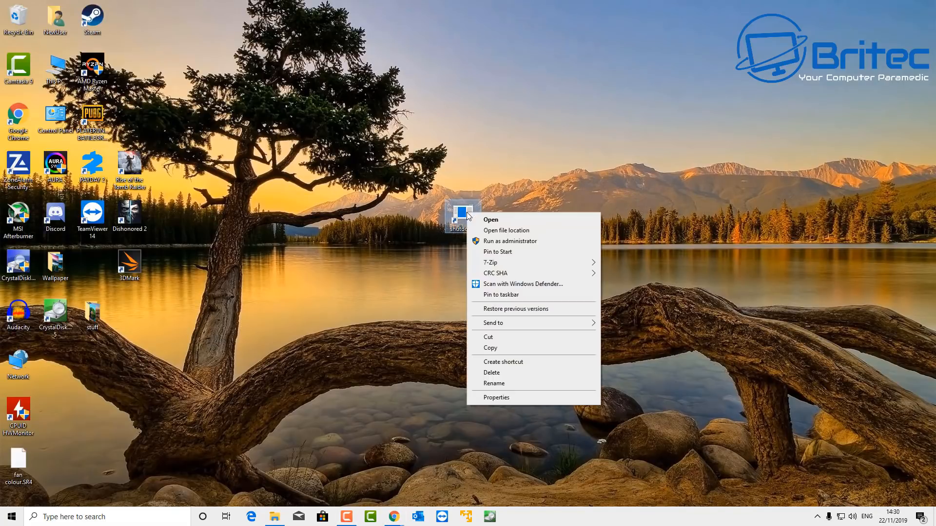
left_click(502, 399)
left_click_drag(566, 221, 481, 139)
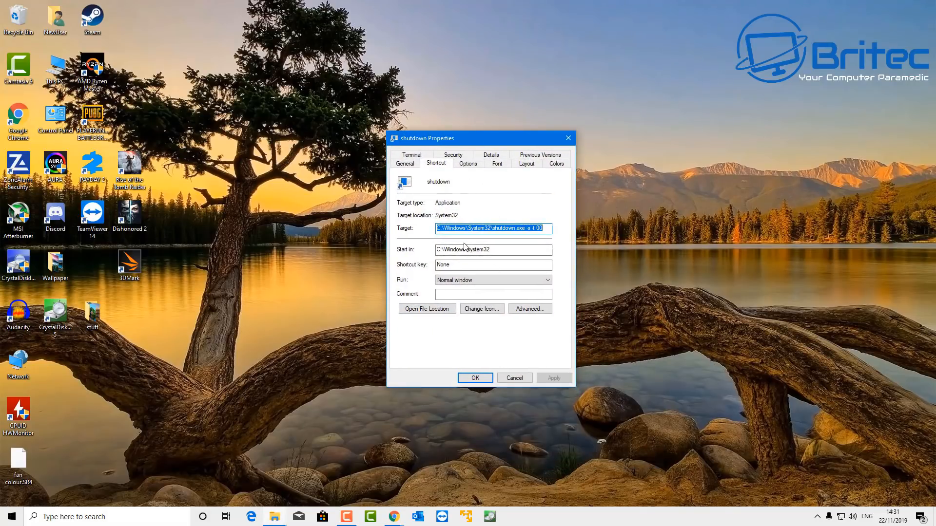
left_click(482, 309)
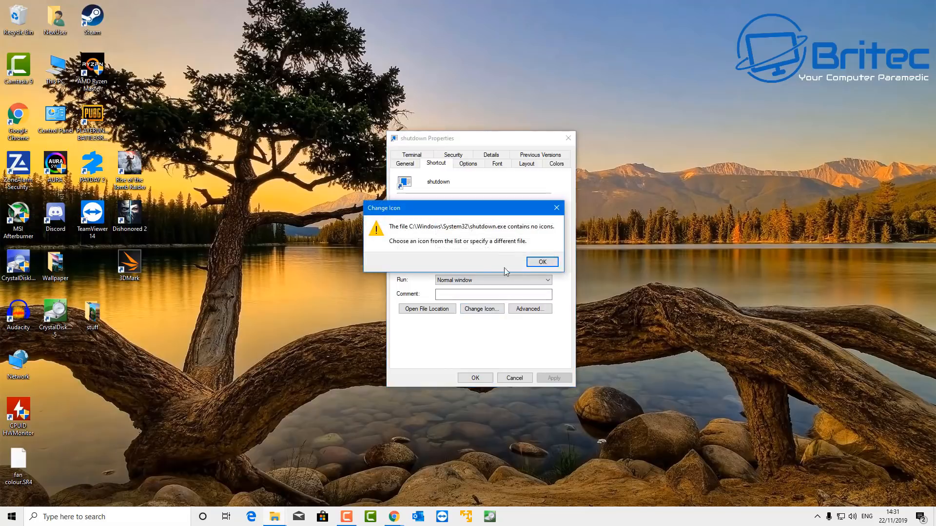
left_click(543, 264)
left_click(540, 305)
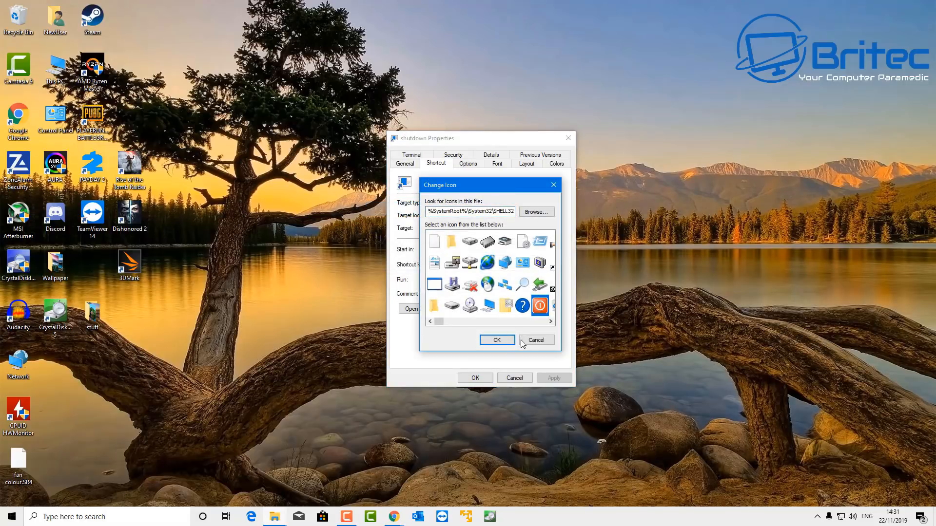
left_click(496, 339)
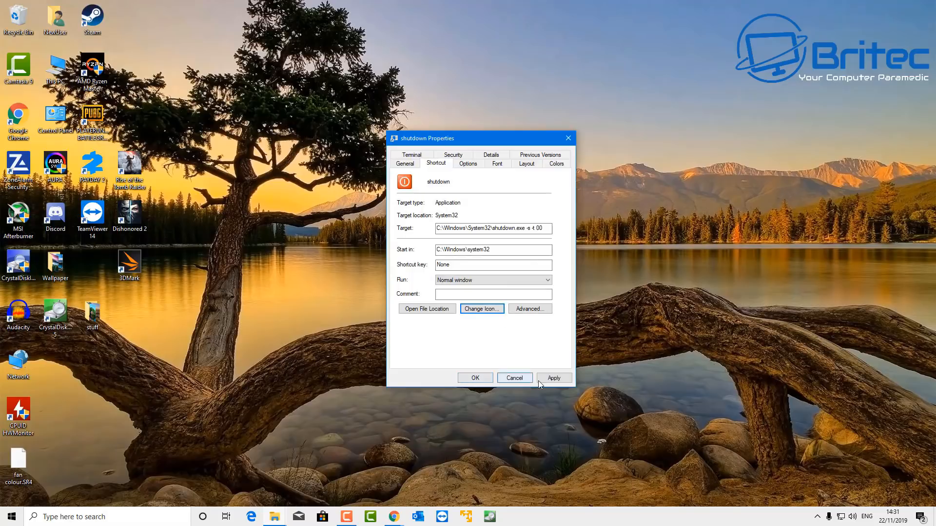
left_click(554, 378)
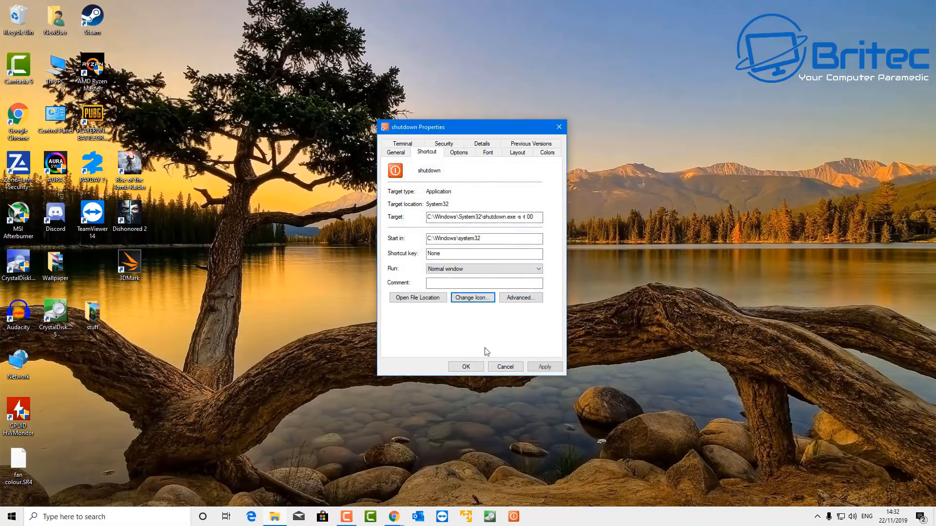
left_click(466, 366)
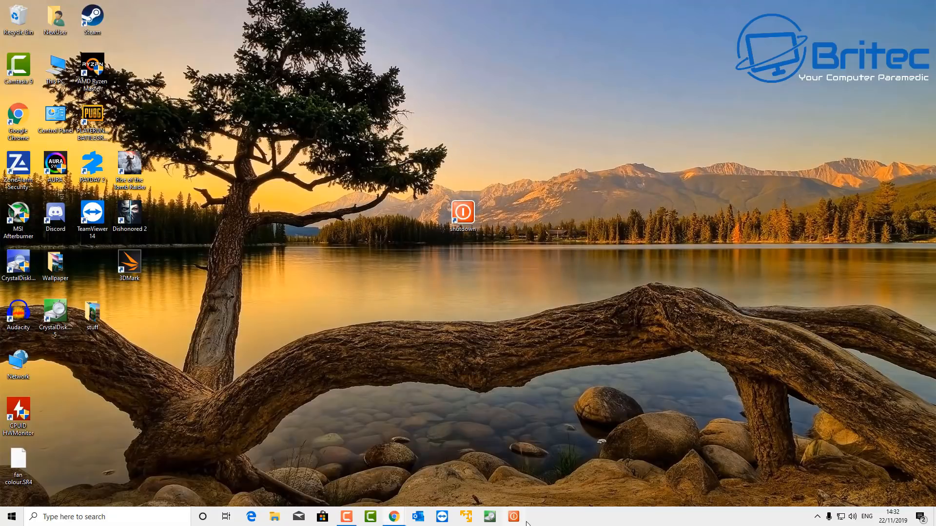
- Unpin the shutdown shortcut from the taskbar and pin it there again
right_click(460, 211)
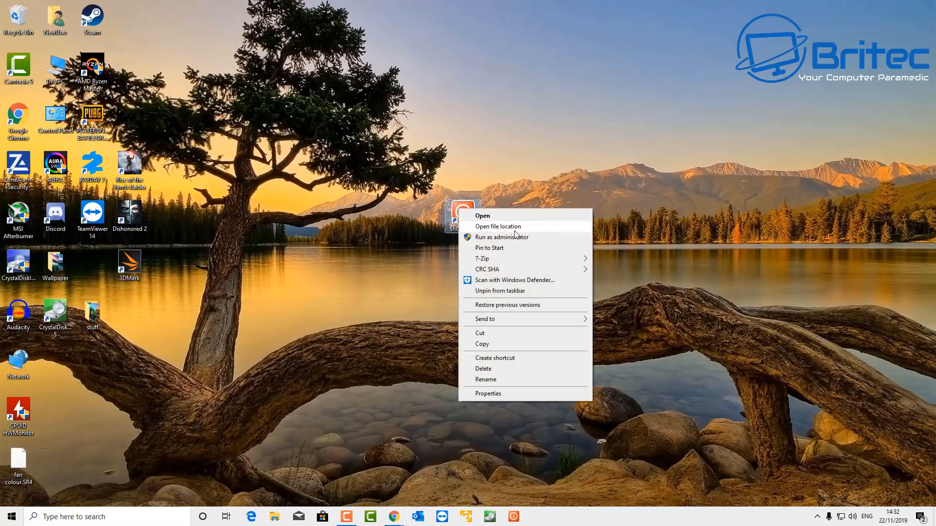
left_click(499, 292)
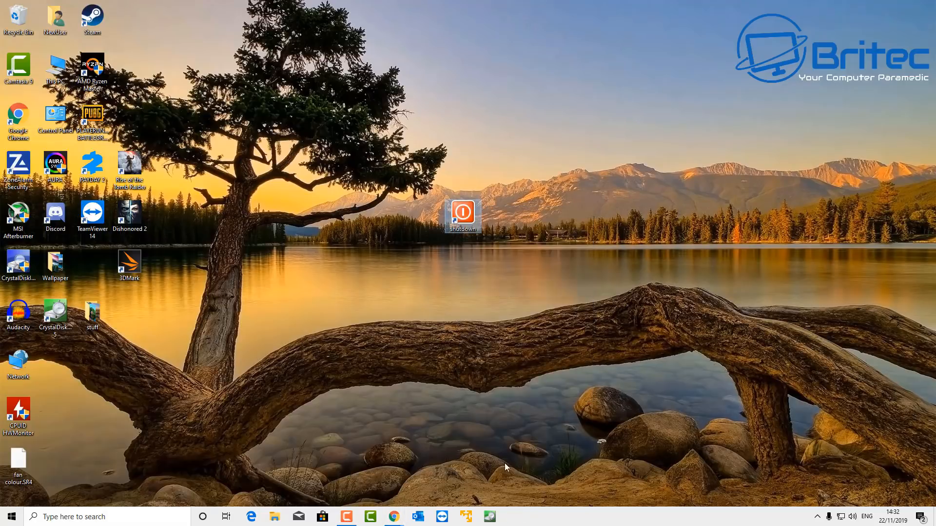
right_click(461, 211)
left_click(499, 292)
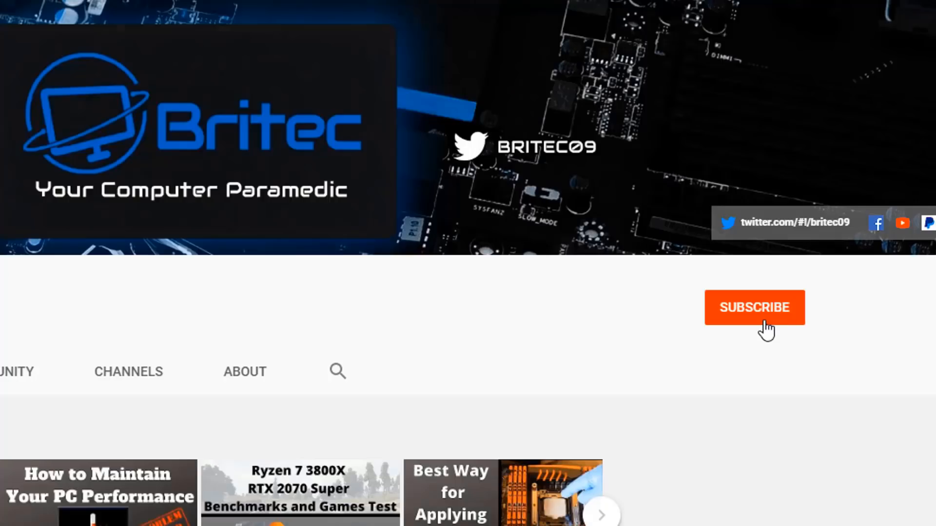
- Switch to YouTube, subscribe to the Britec channel and set its notifications to All
left_click(765, 322)
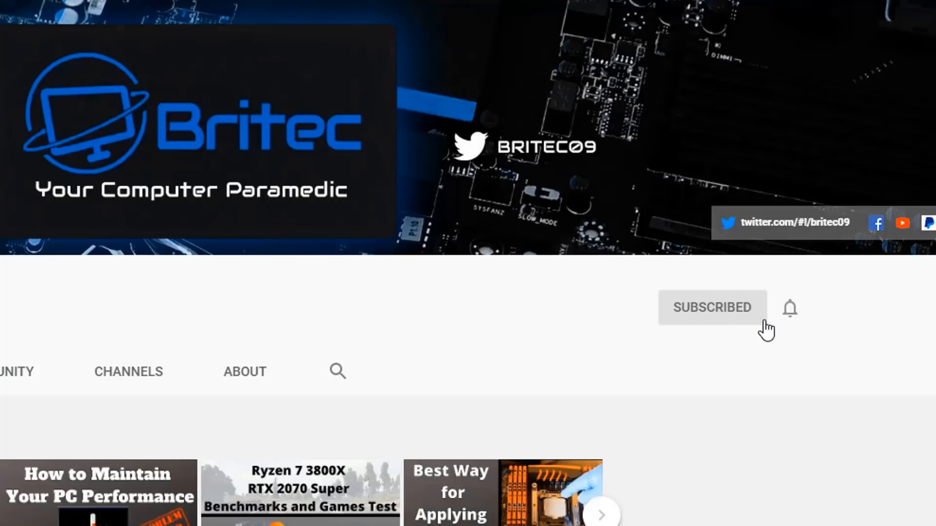
left_click(790, 312)
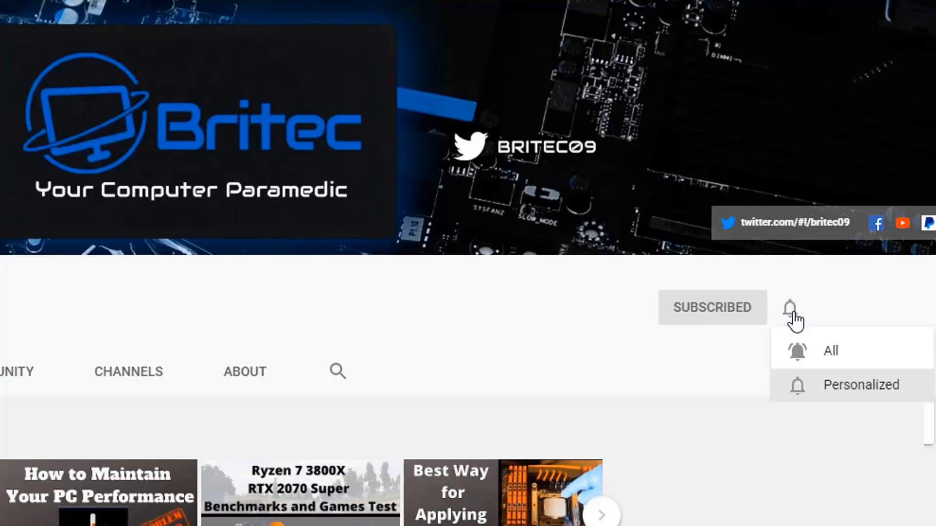
left_click(814, 357)
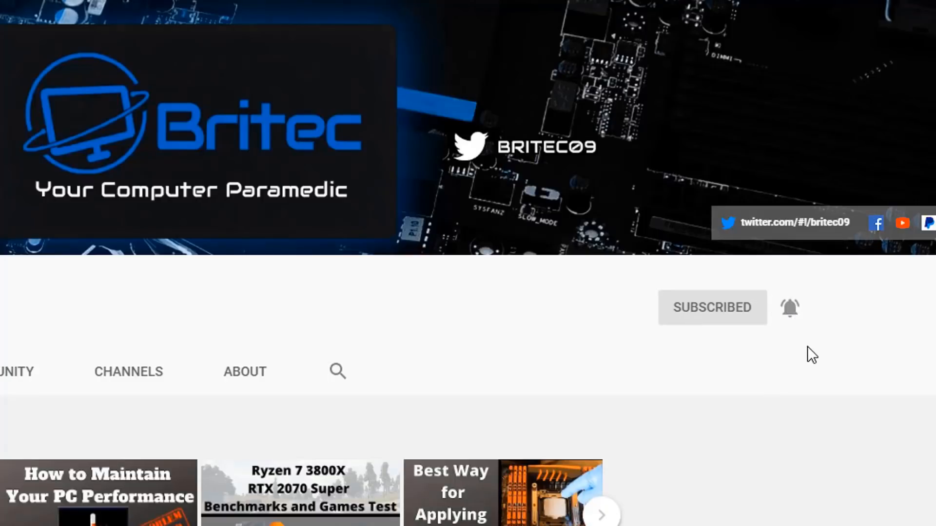